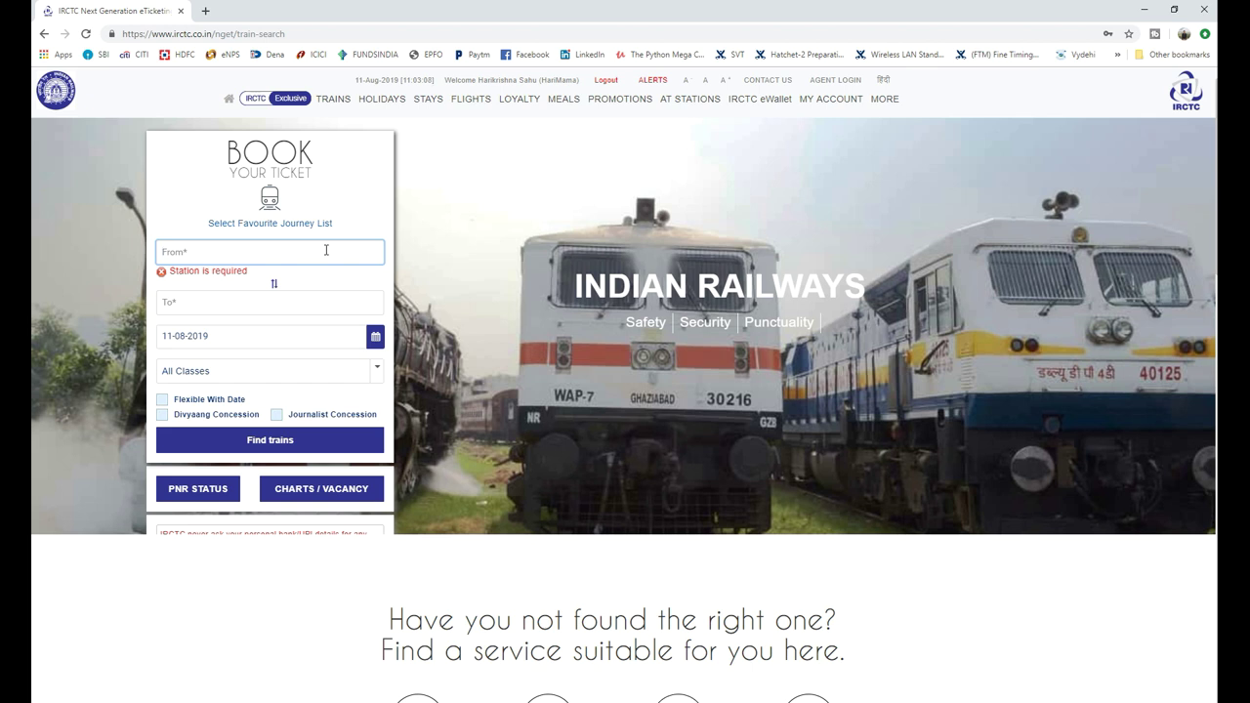
Step: Set the journey's origin to KSR BENGALURU - SBC and its destination to BRAHMAPUR - BAM
type("SBC")
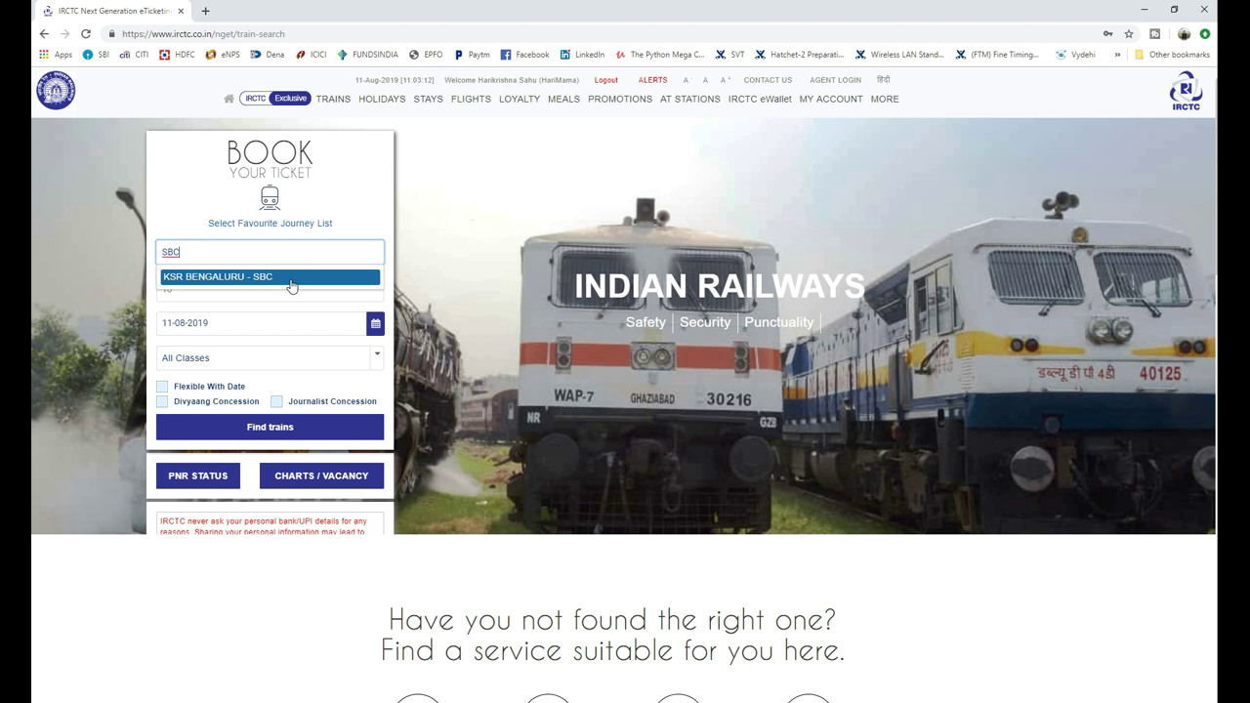
left_click(290, 277)
left_click(279, 295)
type("B")
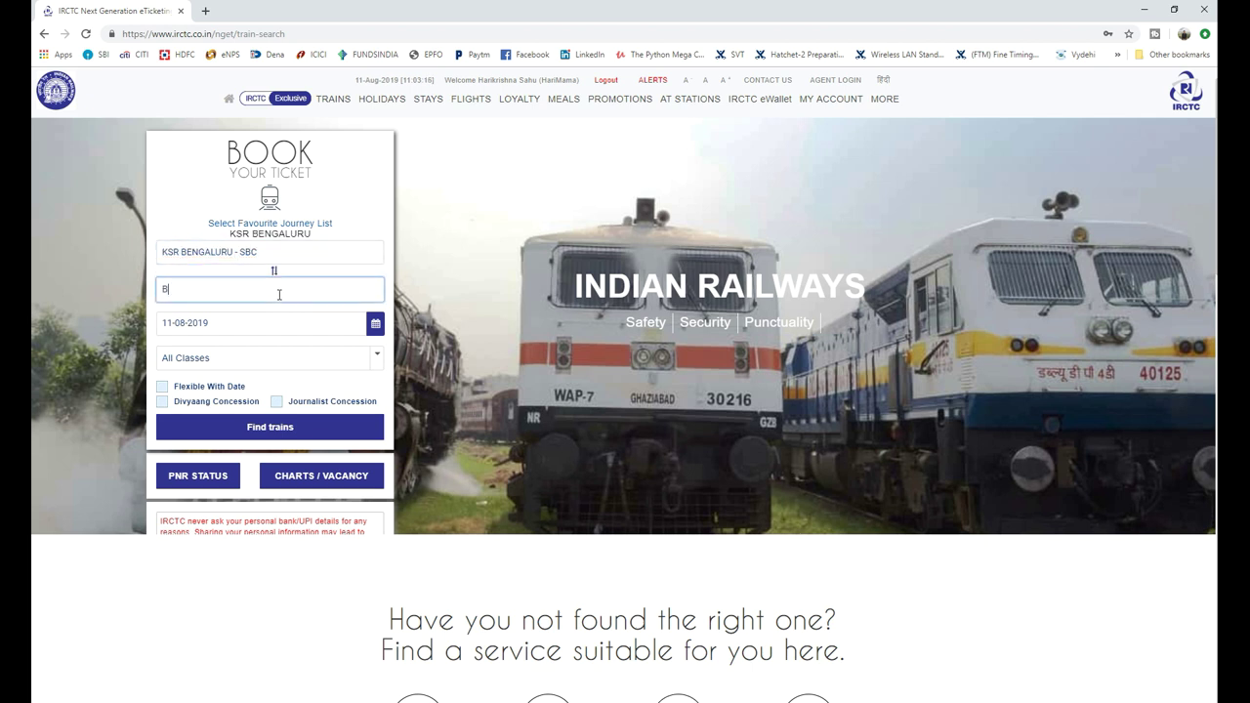
type("AM")
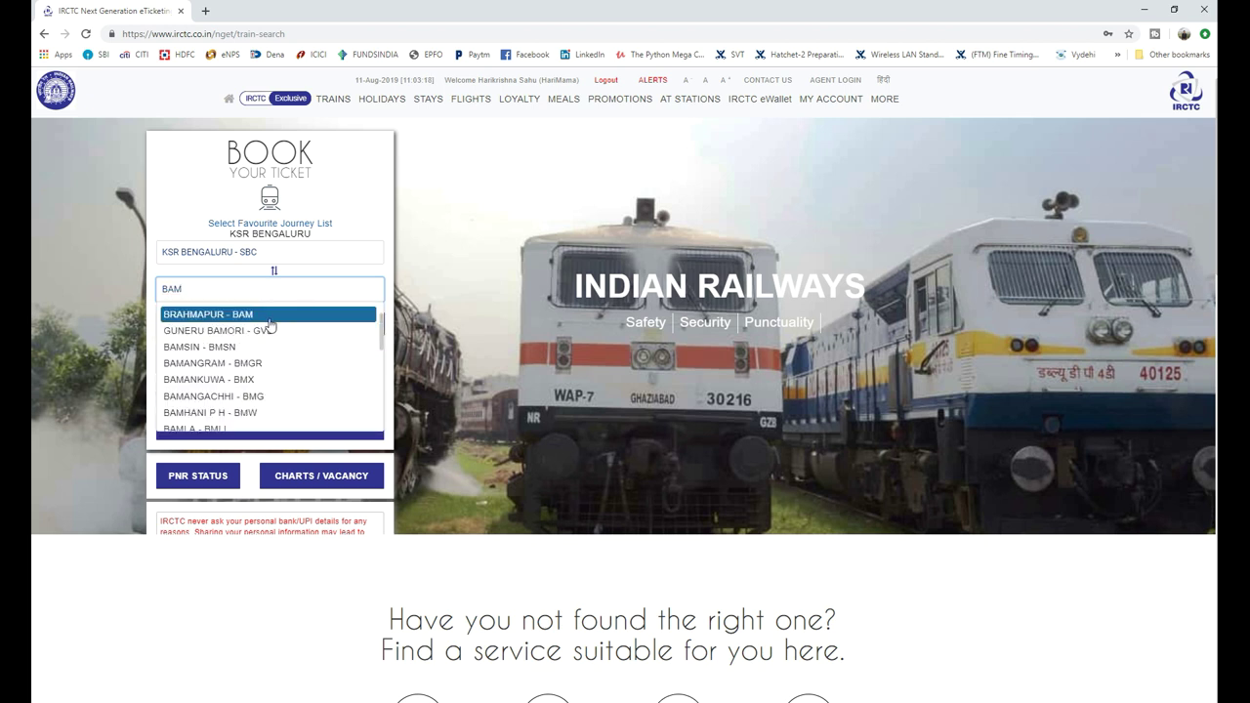
left_click(268, 318)
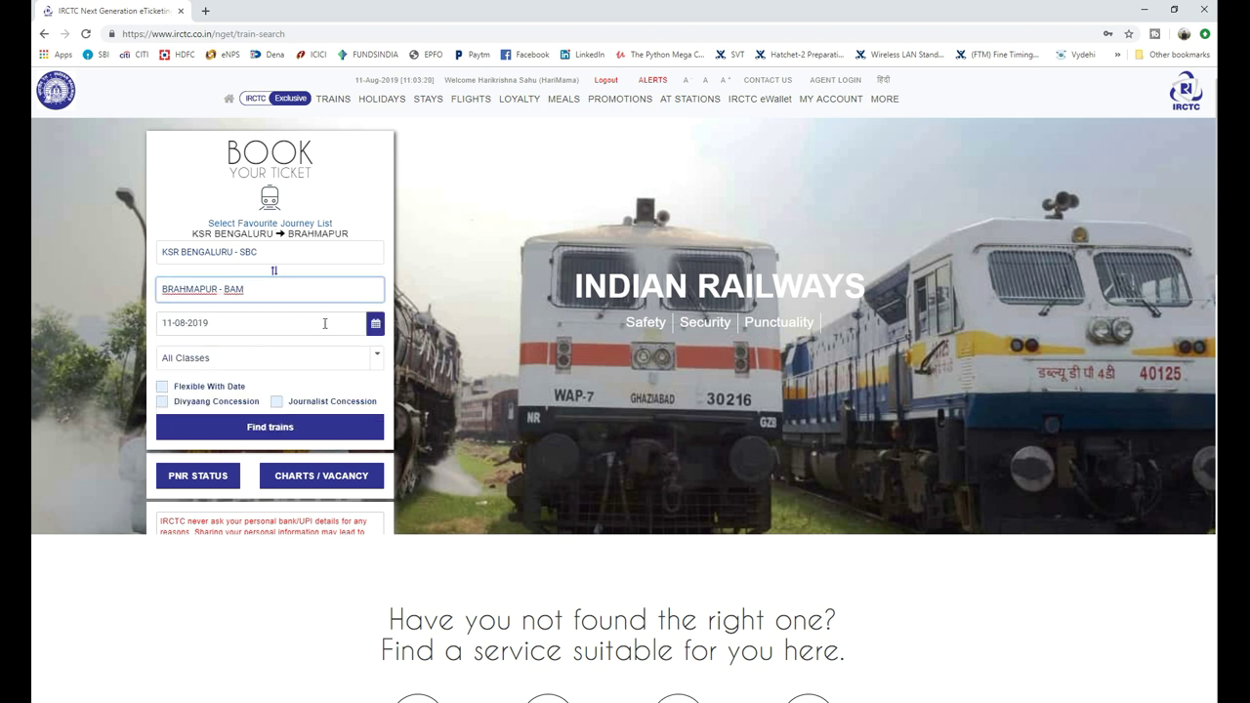
Step: Set the journey date to 26-10-2019 and search for trains in all classes
left_click(372, 332)
left_click(372, 333)
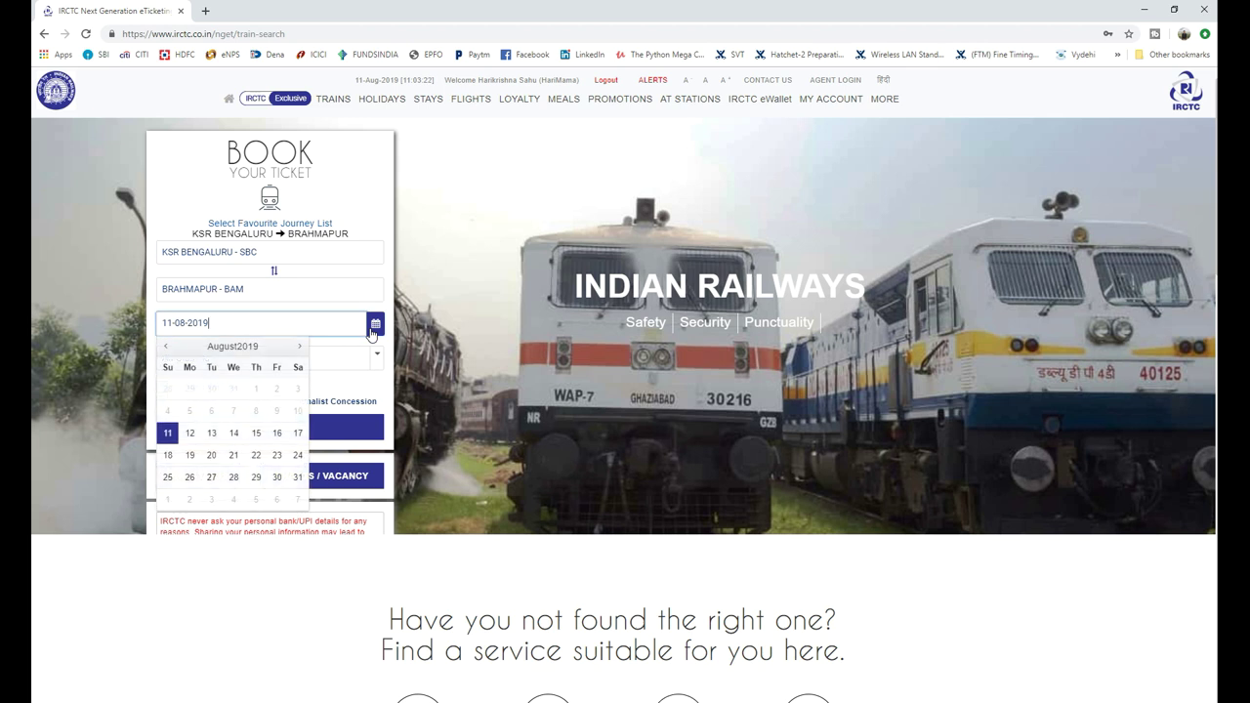
left_click(299, 348)
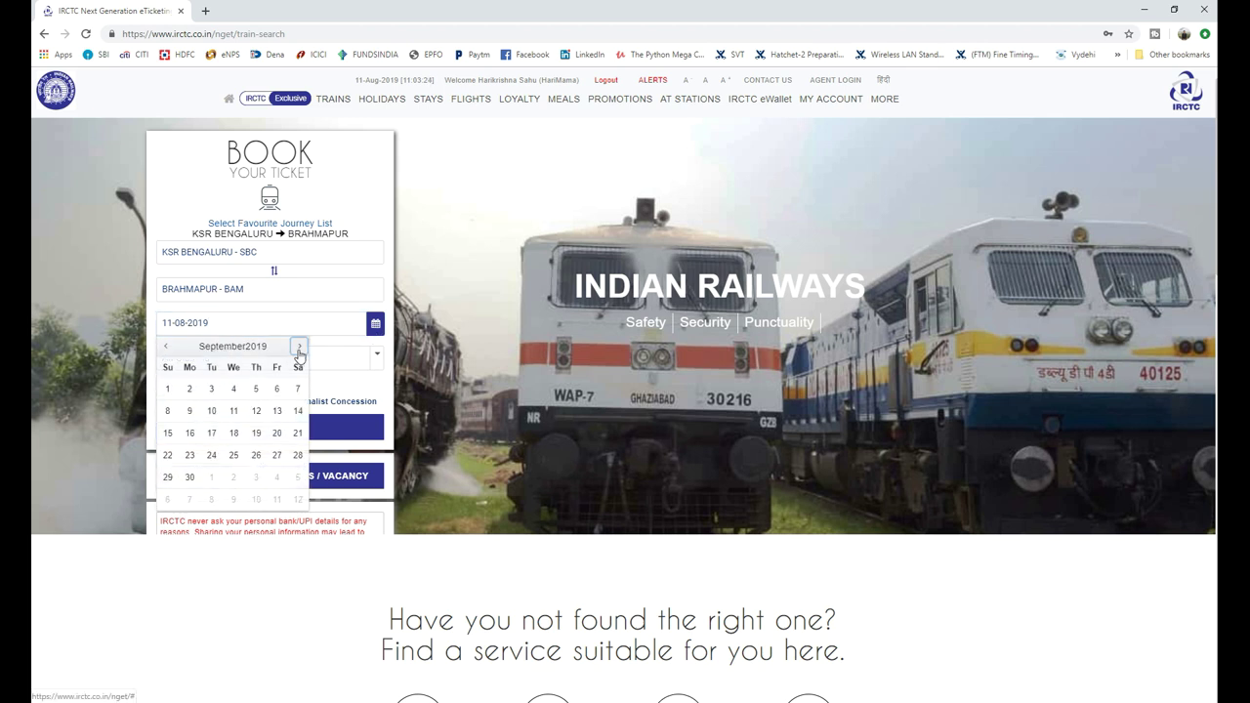
left_click(299, 348)
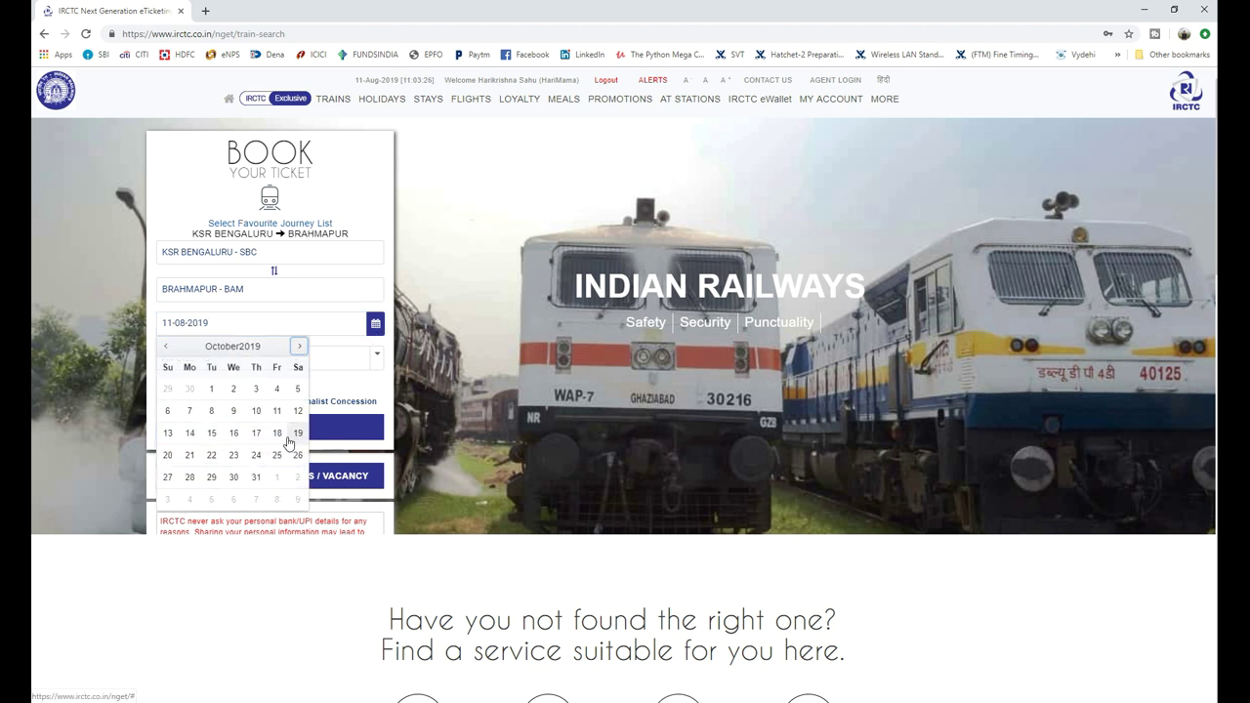
left_click(299, 459)
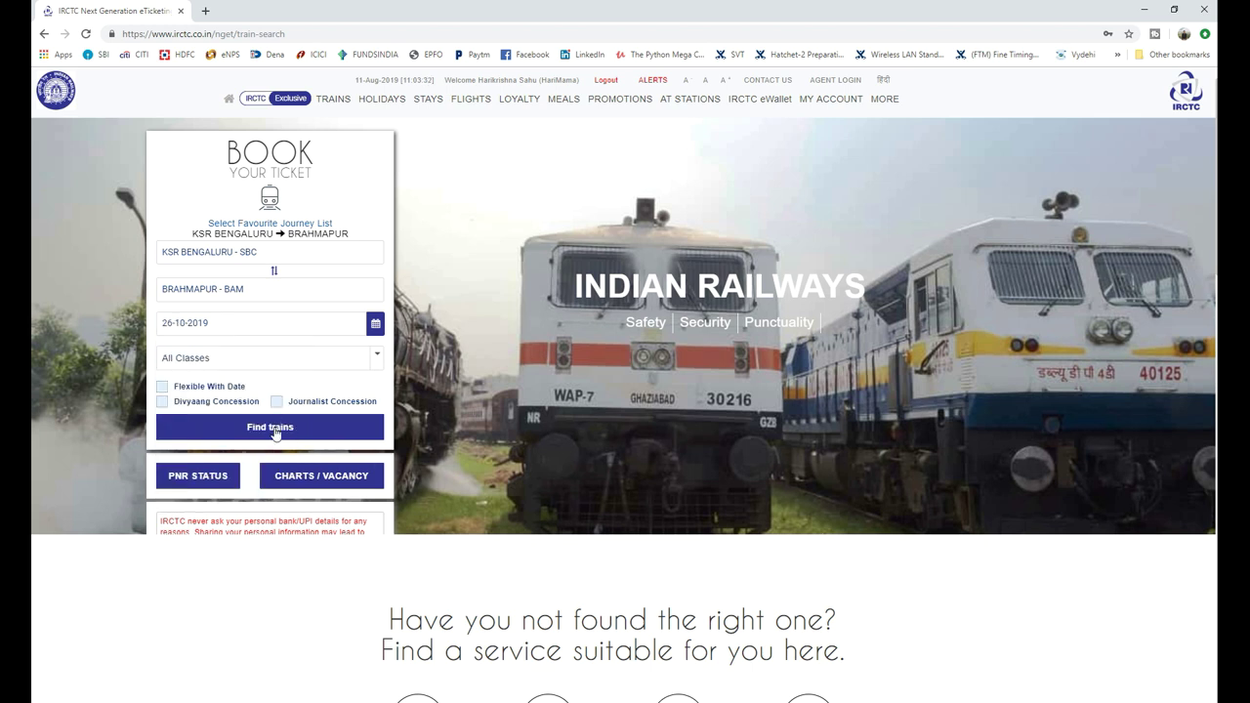
left_click(274, 432)
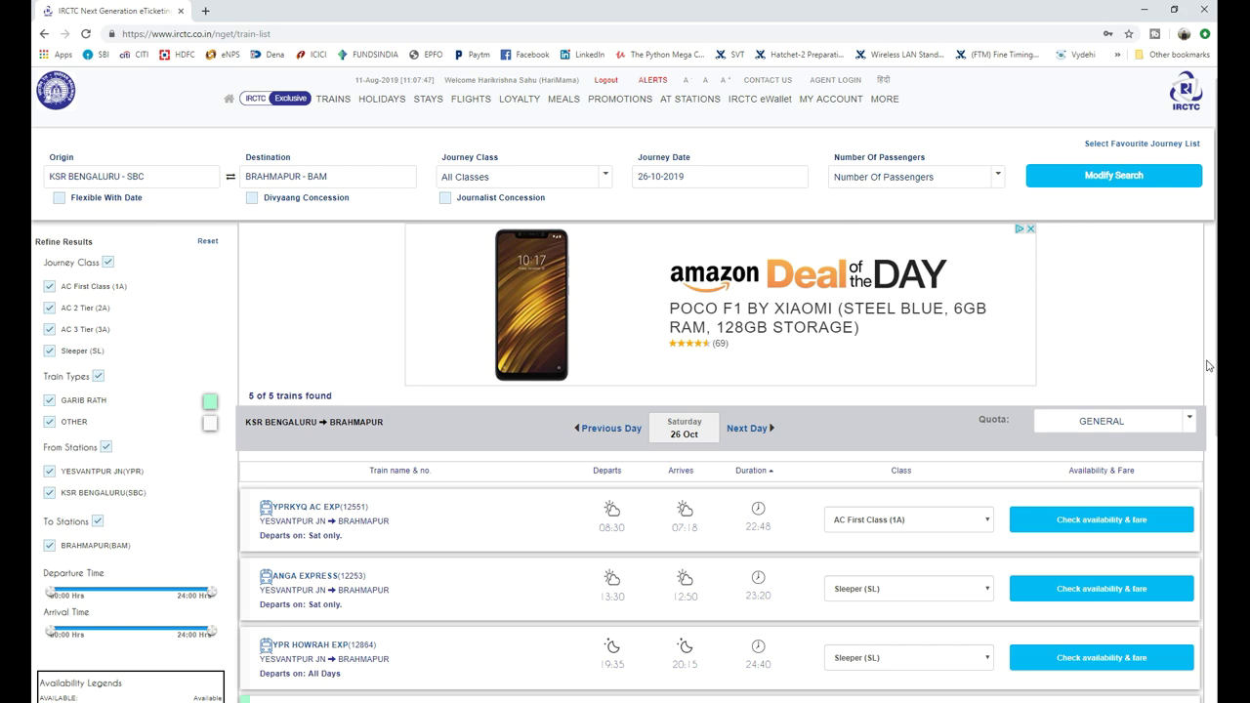
Step: Check availability and fare for the PURI GARIB RATH (22884) train in AC 3 Tier (3A)
scroll(1207, 365, "down", 5)
scroll(1134, 593, "up", 2)
scroll(1135, 594, "down", 1)
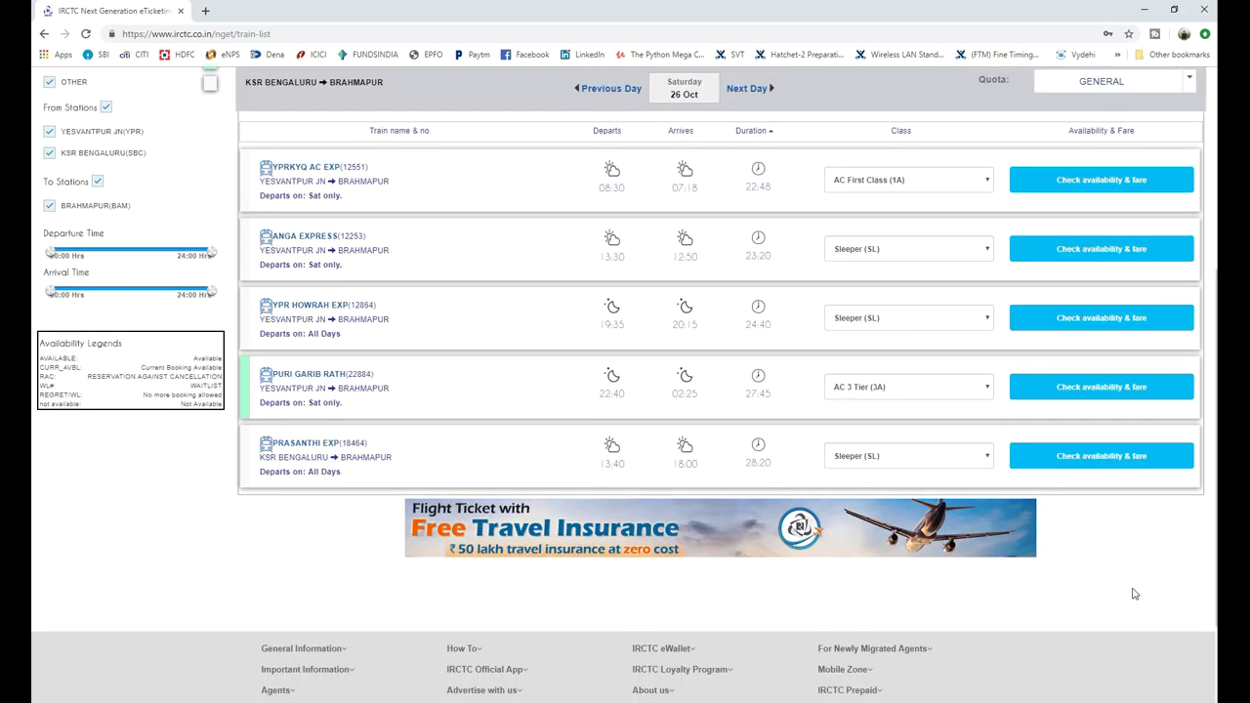
scroll(1135, 593, "up", 1)
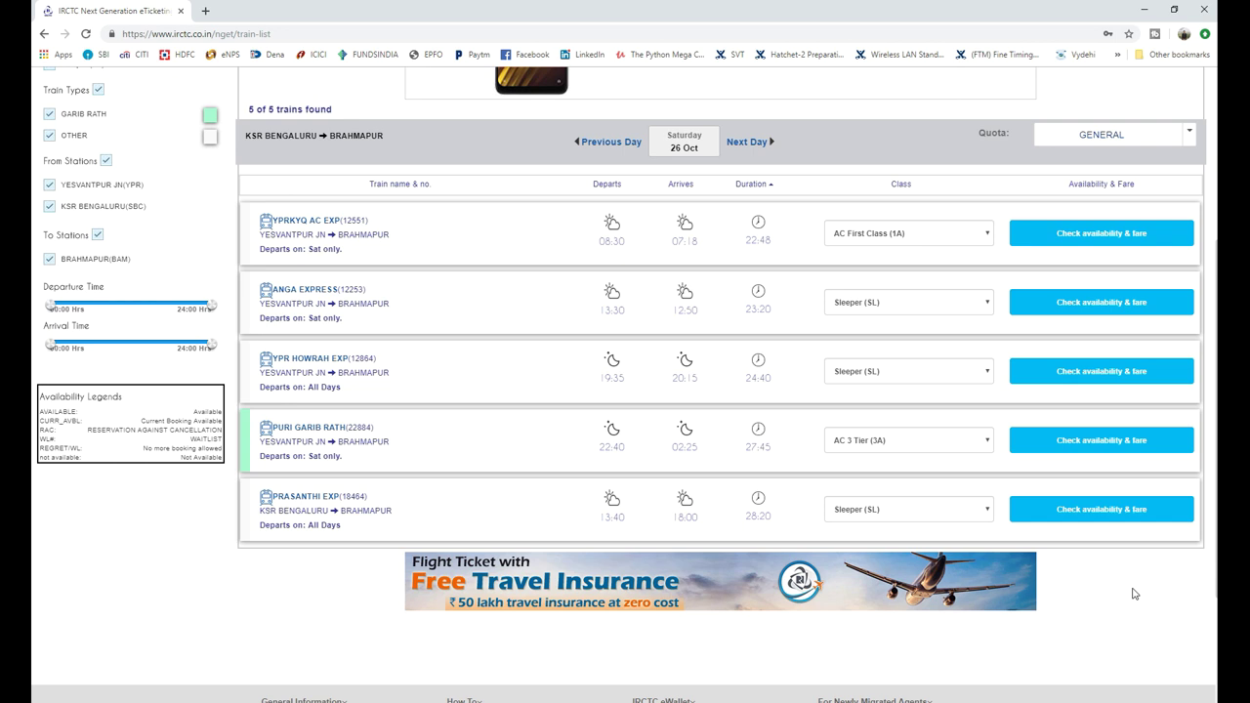
left_click(1035, 448)
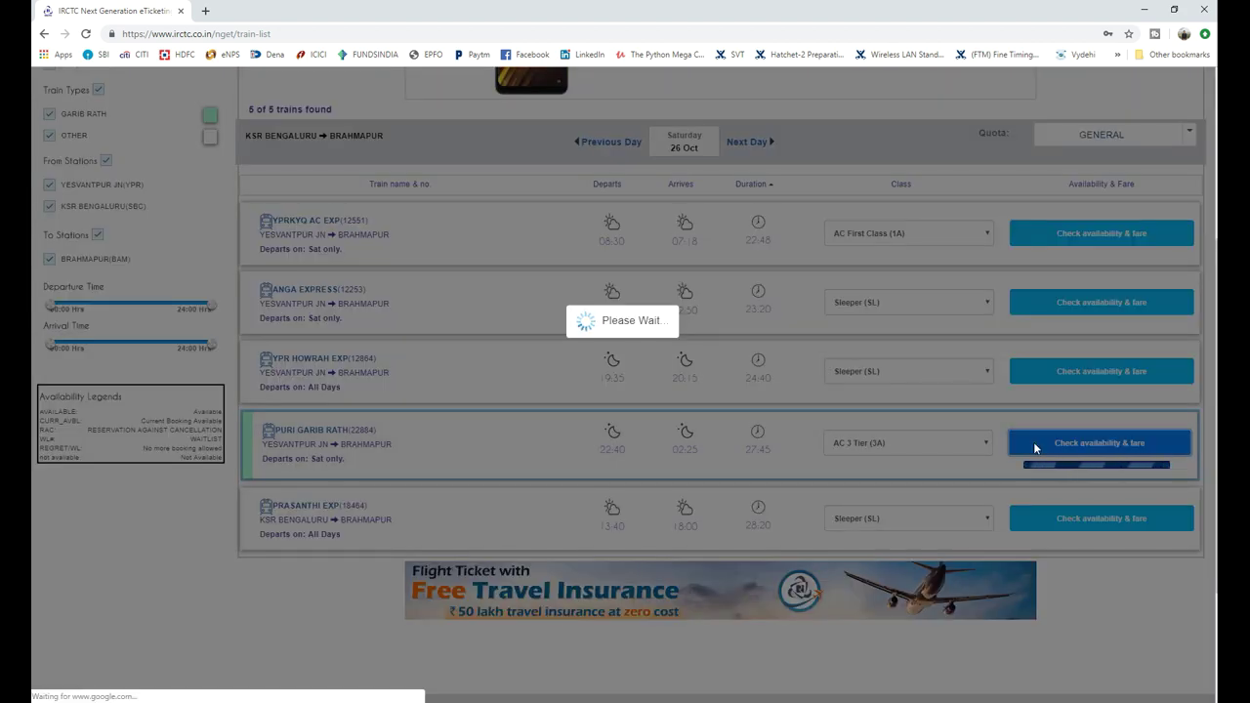
Step: Start booking the 26 Oct 2019 departure of PURI GARIB RATH, accepting YPR instead of SBC as the boarding station
scroll(1035, 449, "down", 2)
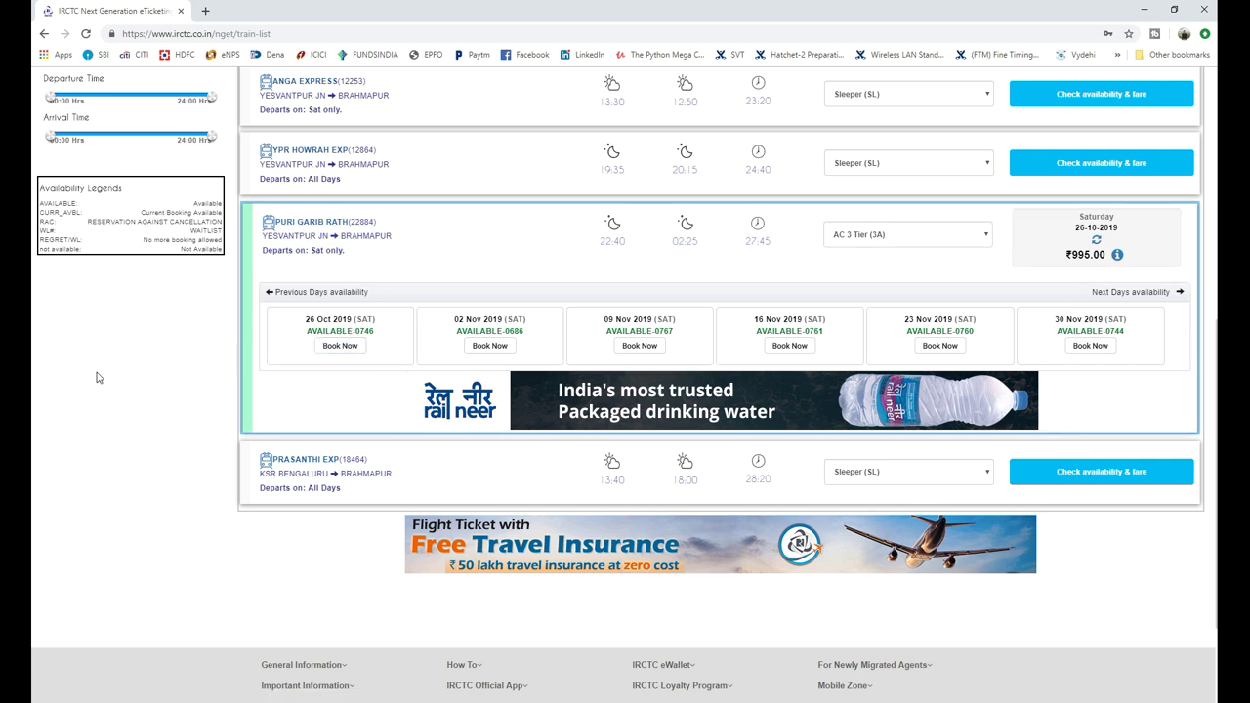
left_click(340, 345)
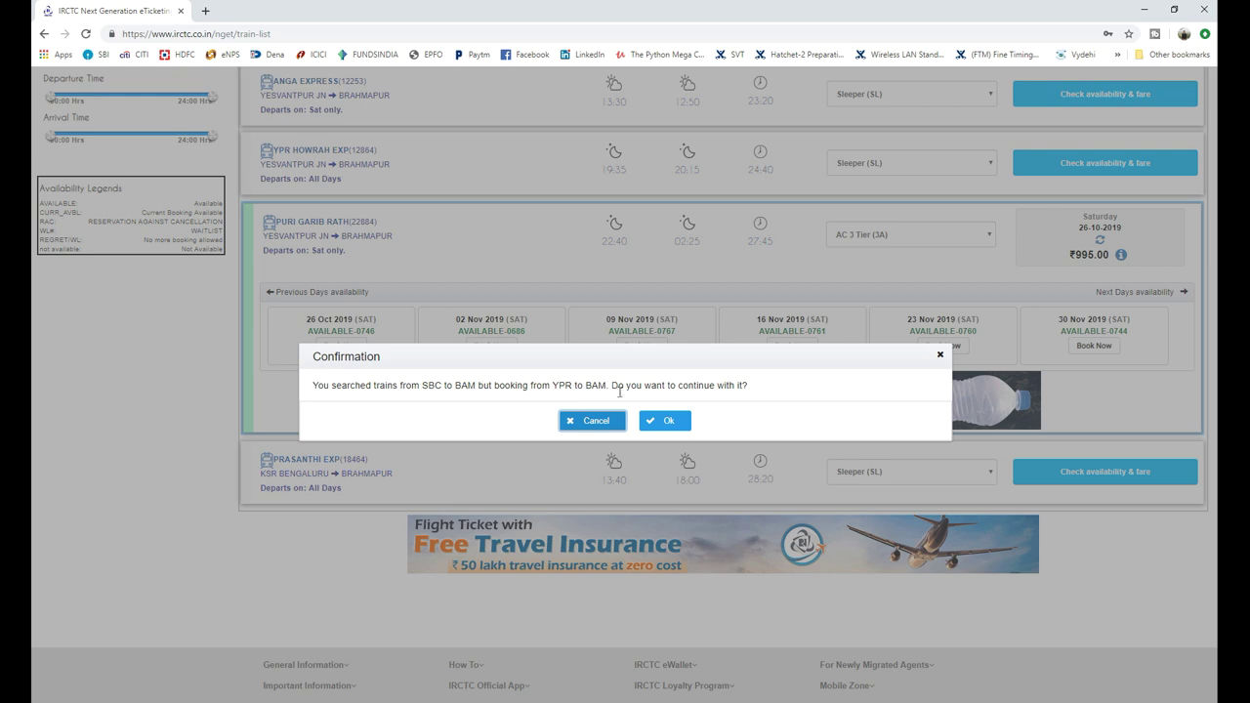
left_click(665, 421)
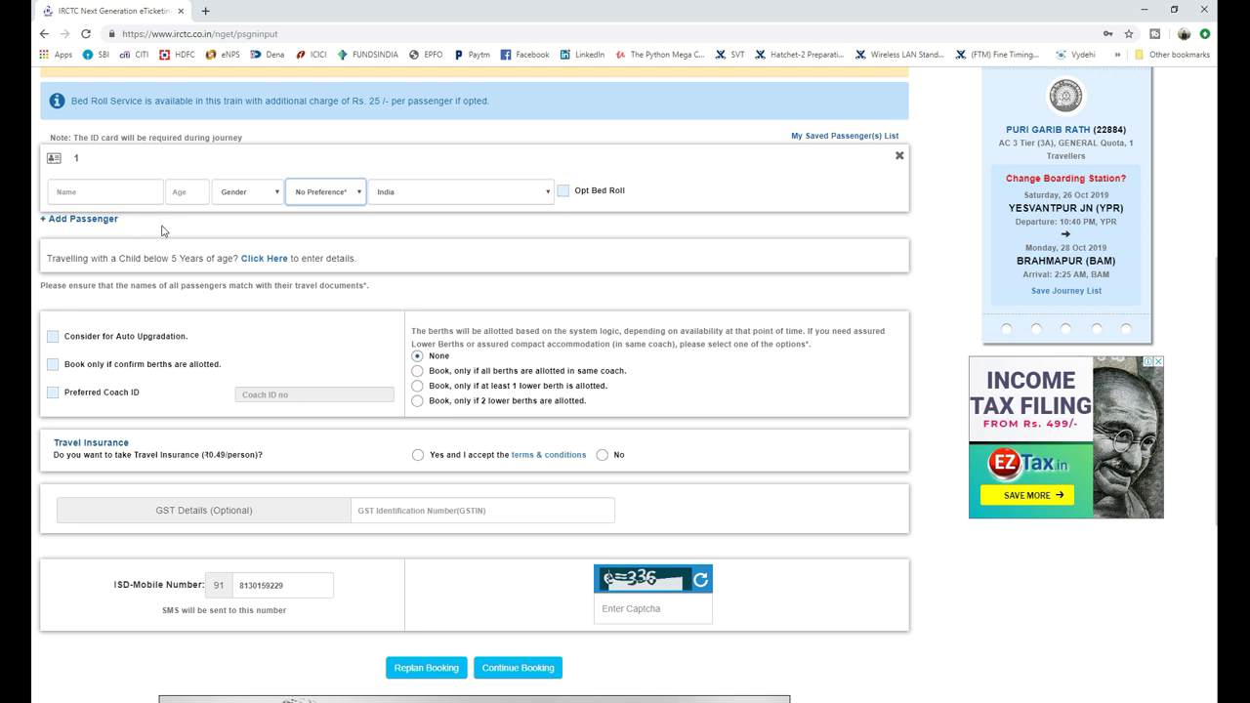
Step: Look through the berth preference options available for the first passenger
left_click(139, 193)
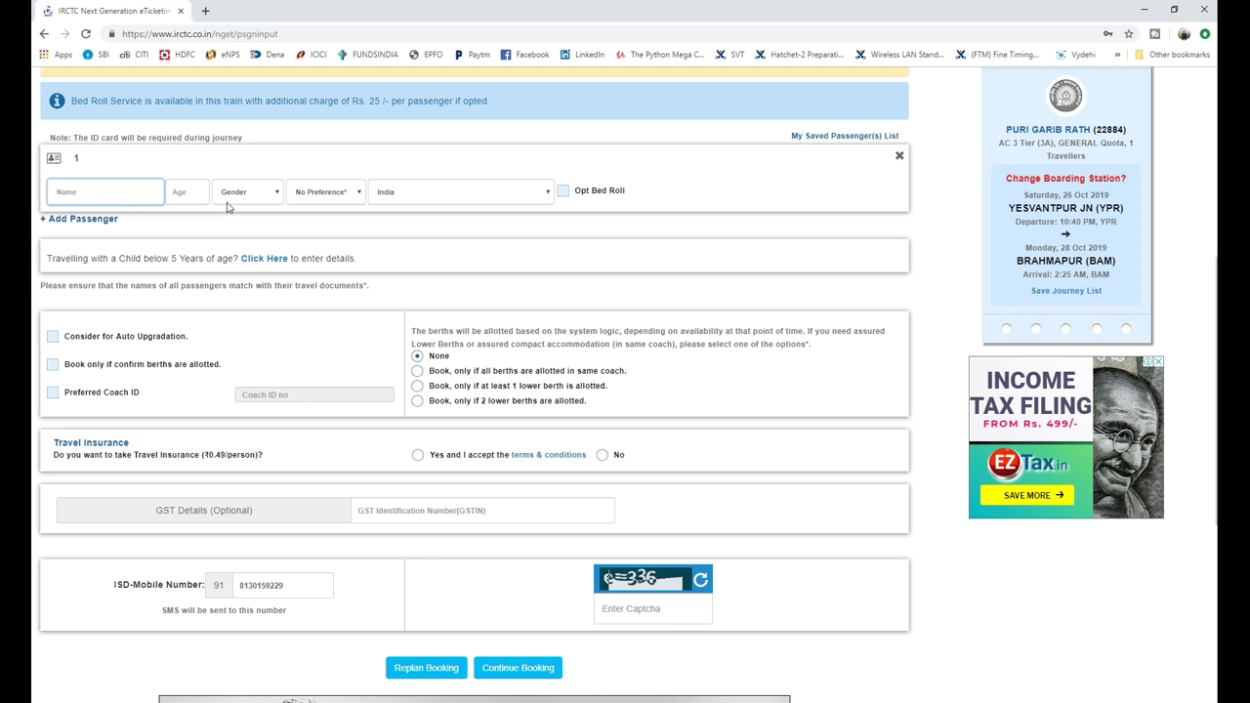
left_click(339, 194)
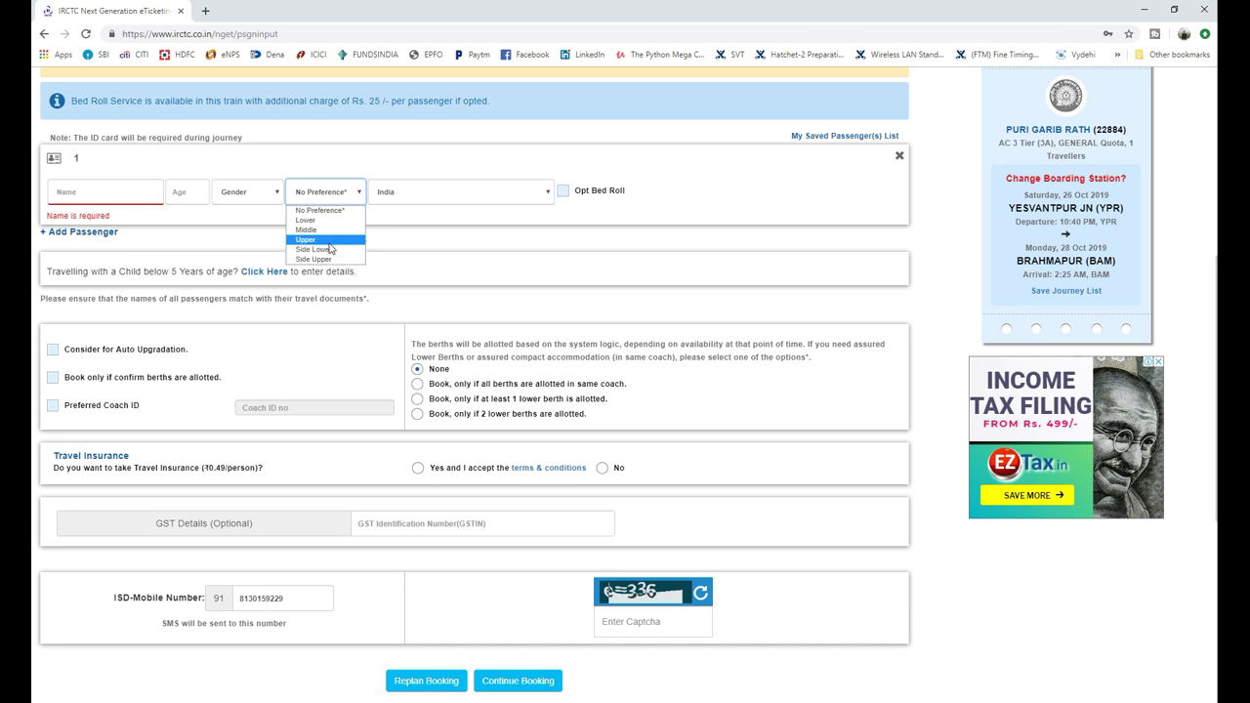
left_click(416, 216)
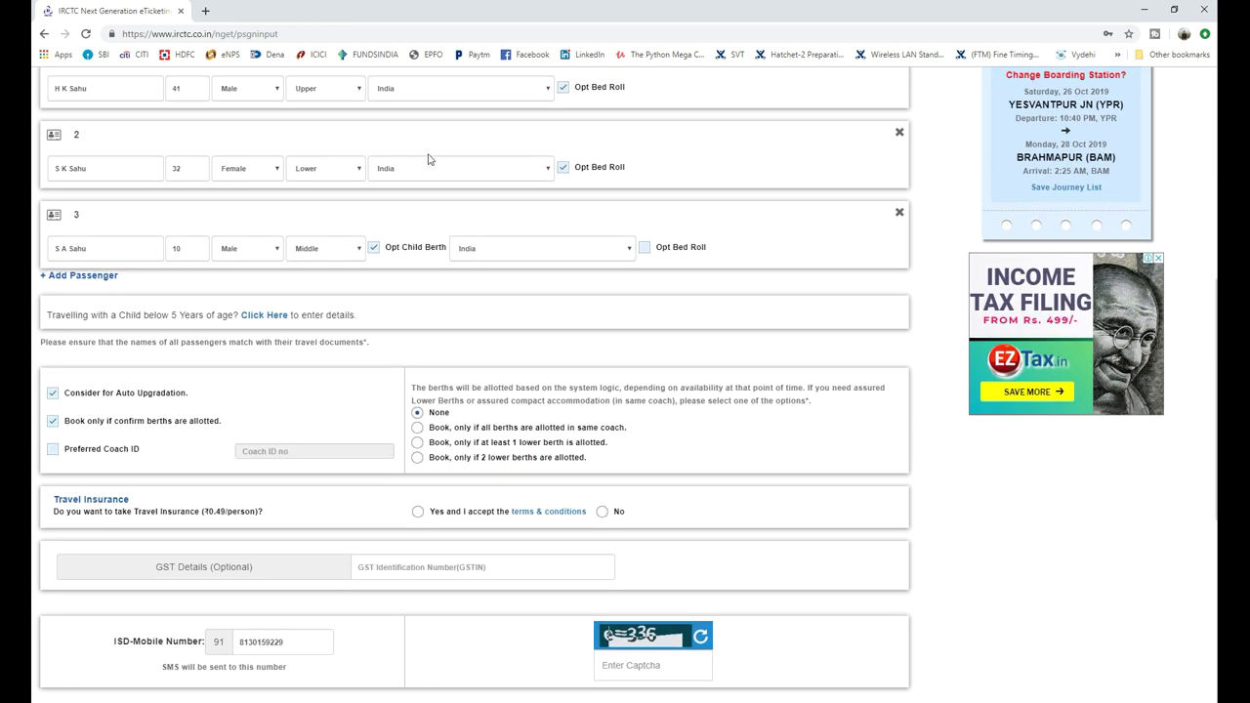
Step: Opt for travel insurance and accept its terms and conditions
scroll(410, 458, "down", 2)
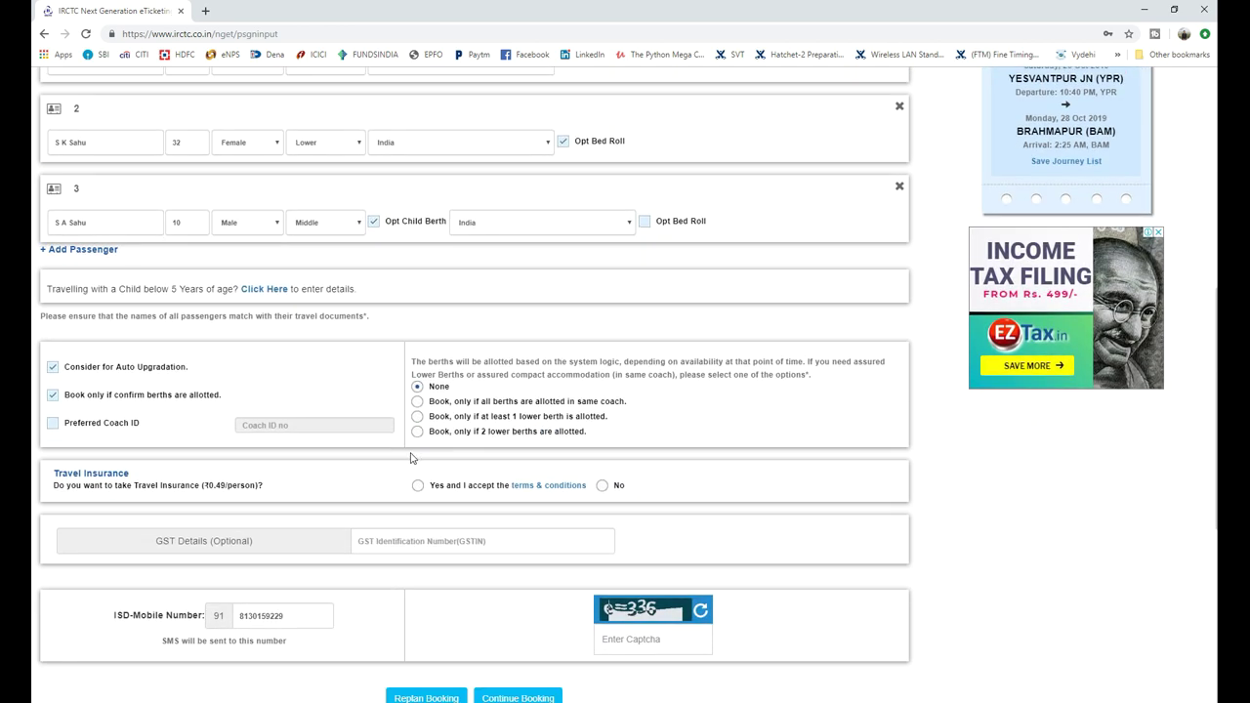
scroll(410, 457, "down", 2)
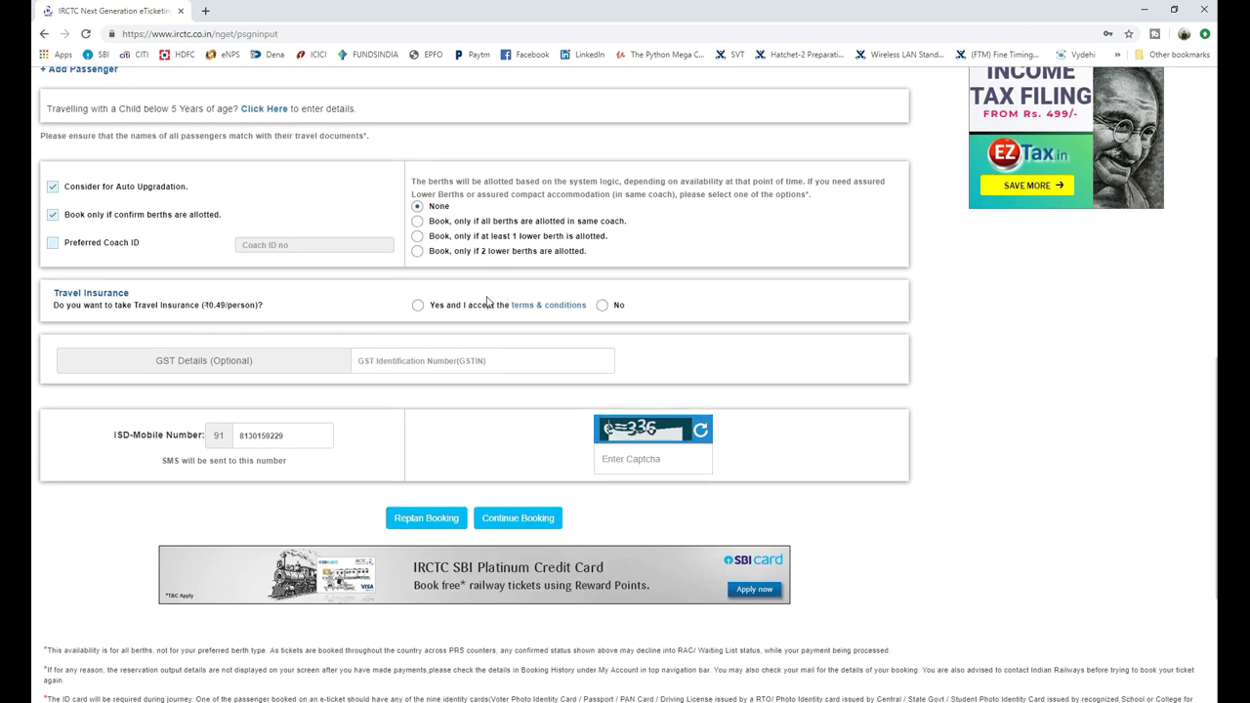
left_click(422, 307)
Step: Enter the captcha code shown in the image and continue the booking to the review stage
left_click(622, 458)
type("e")
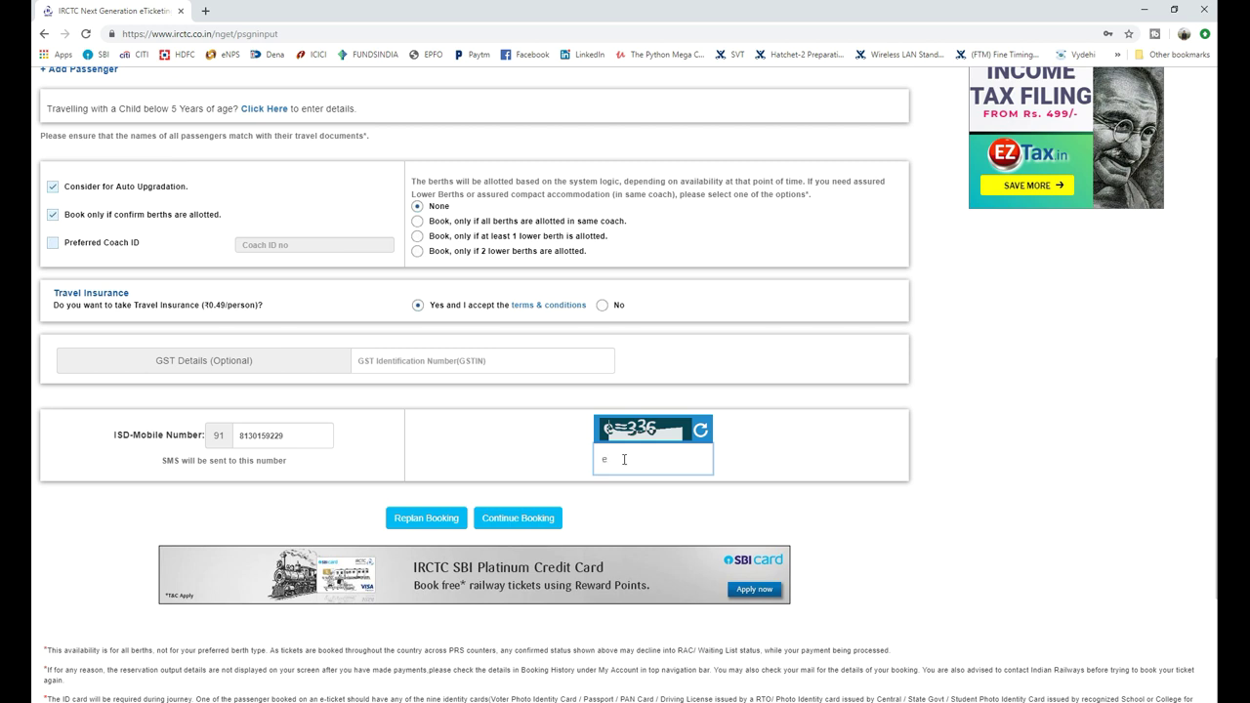
key("BackSpace")
key("BackSpace")
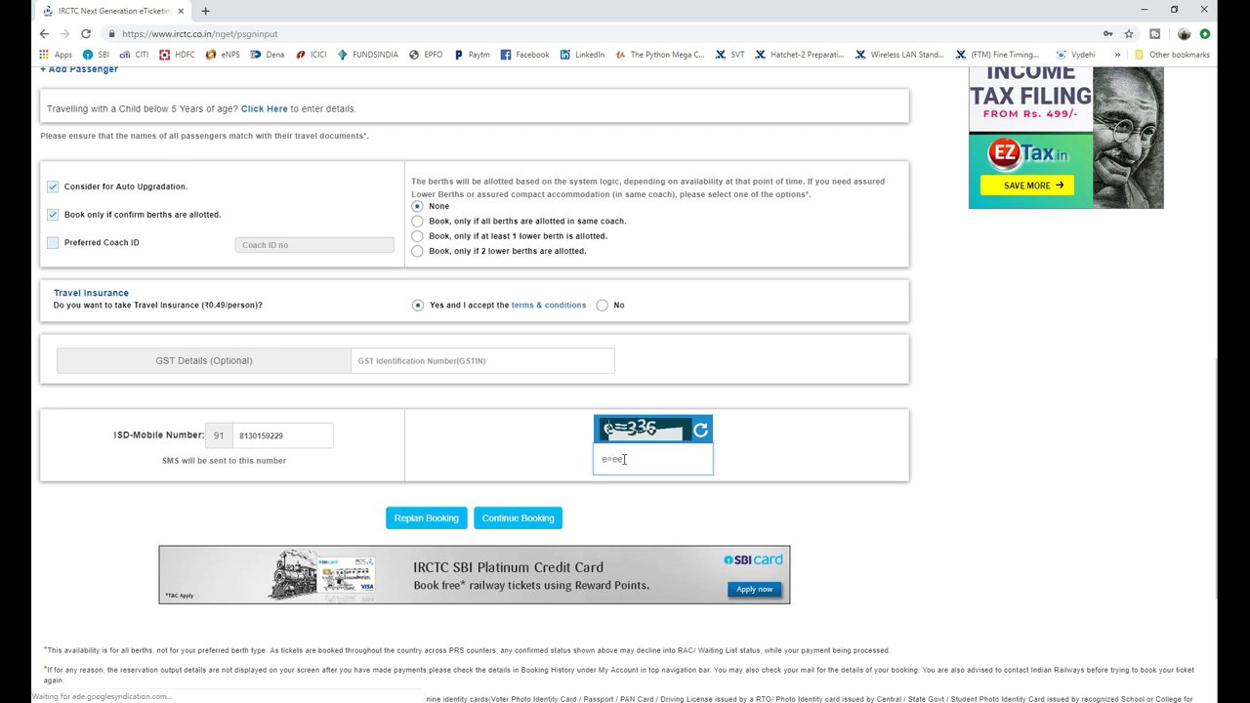
type("=336")
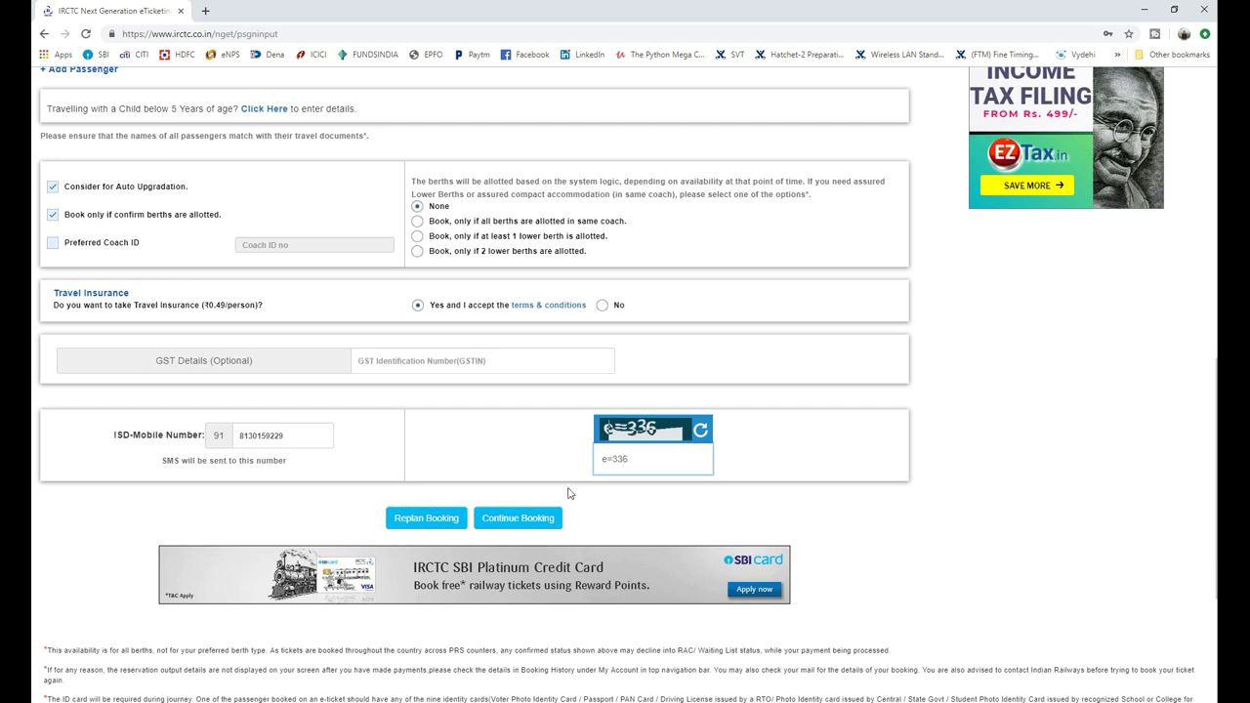
left_click(504, 522)
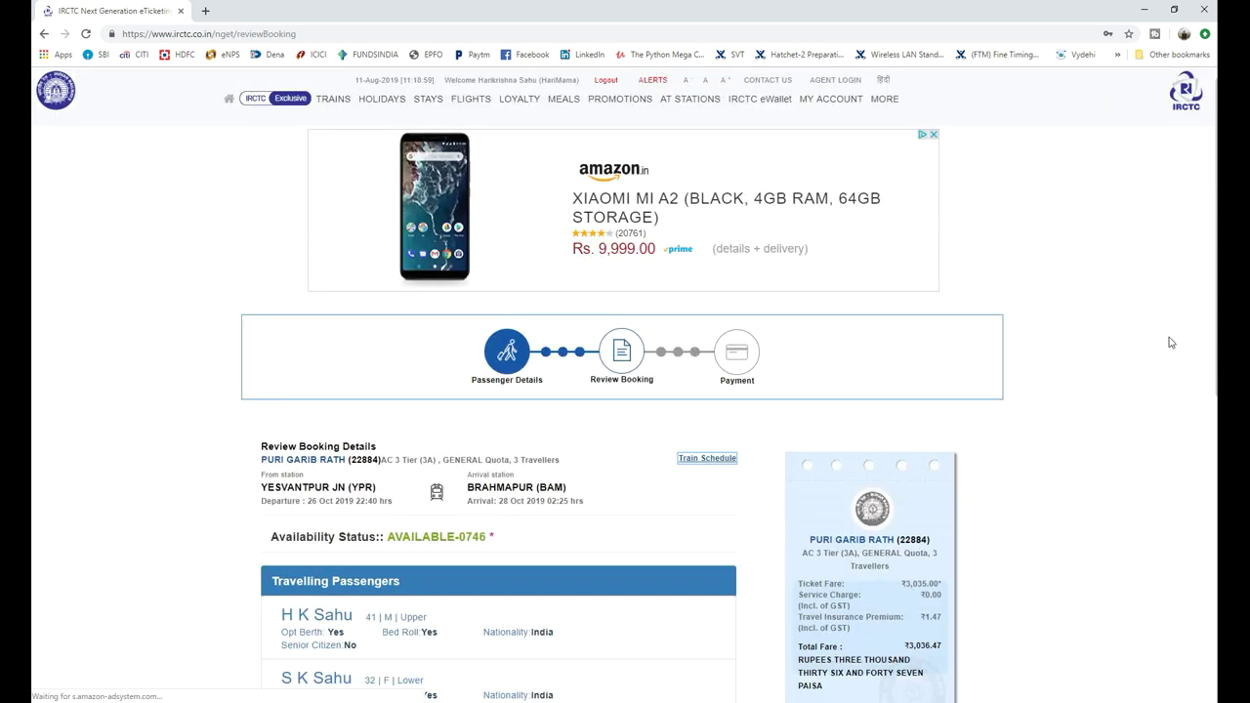
Step: Review the train, passenger and fare details, and continue the booking to payment
scroll(1171, 326, "down", 2)
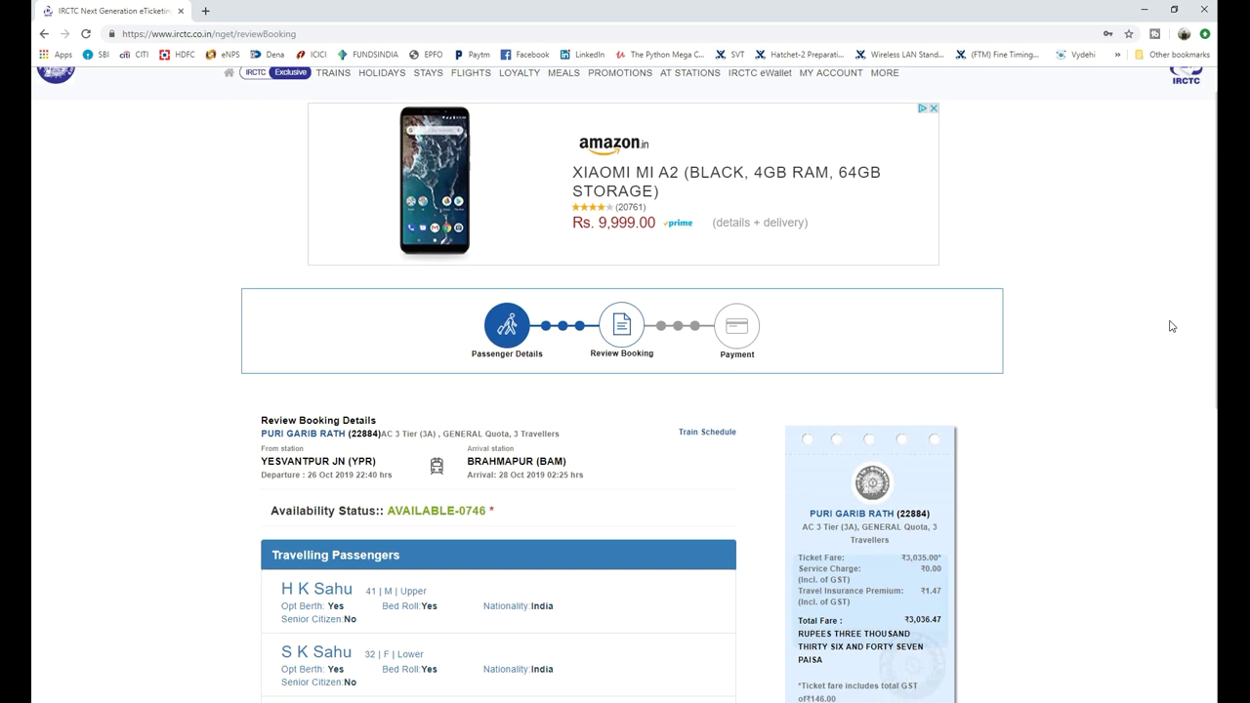
scroll(1171, 326, "down", 1)
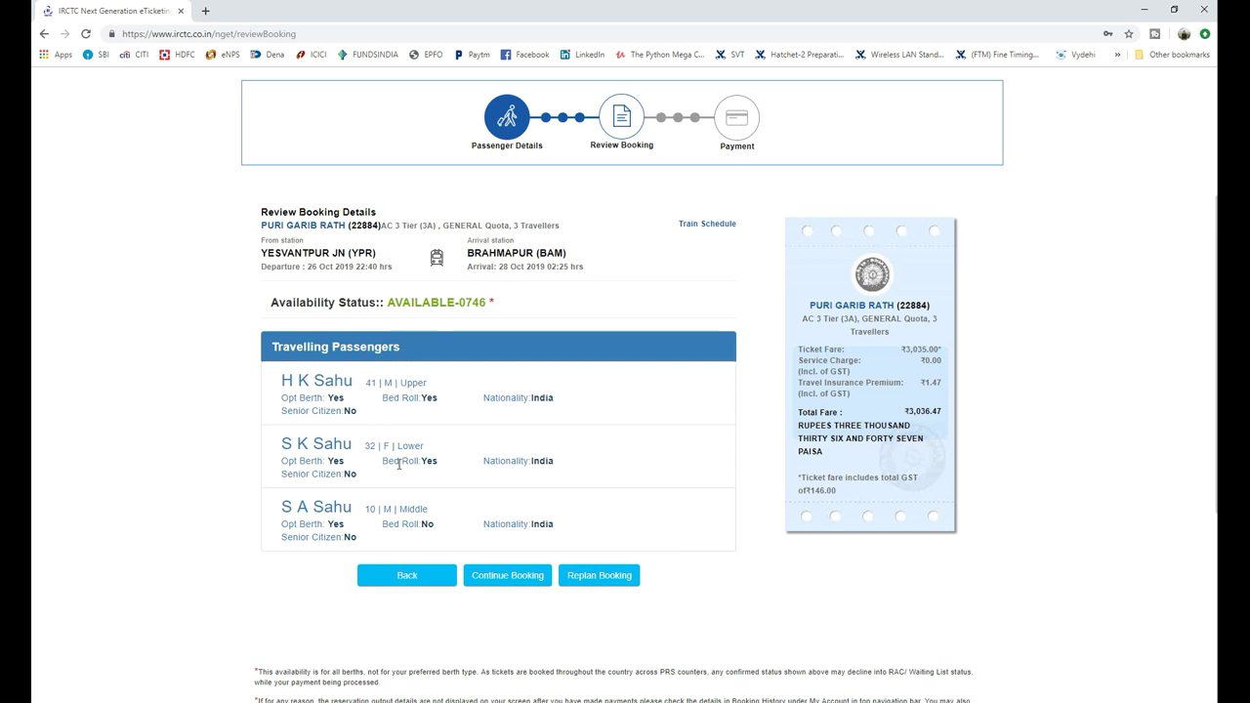
left_click(499, 569)
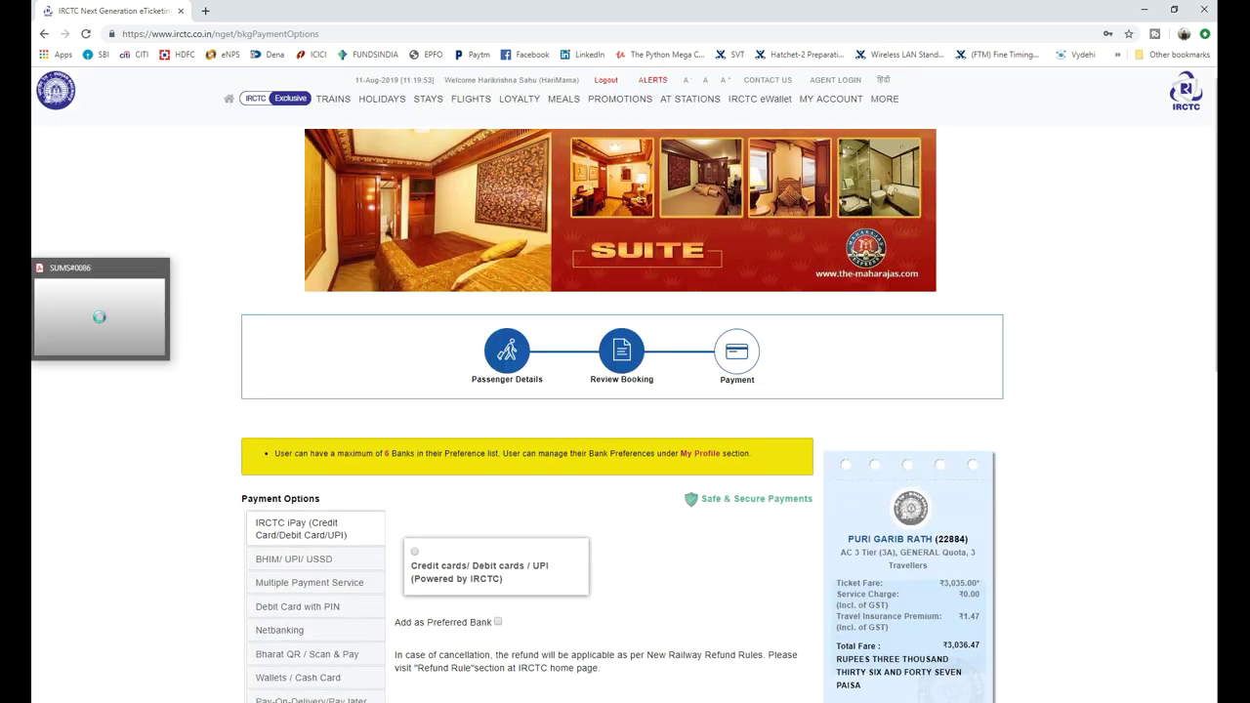
Step: Choose IRCTC iPay's Credit cards/ Debit cards / UPI option and proceed with the payment
scroll(571, 554, "down", 2)
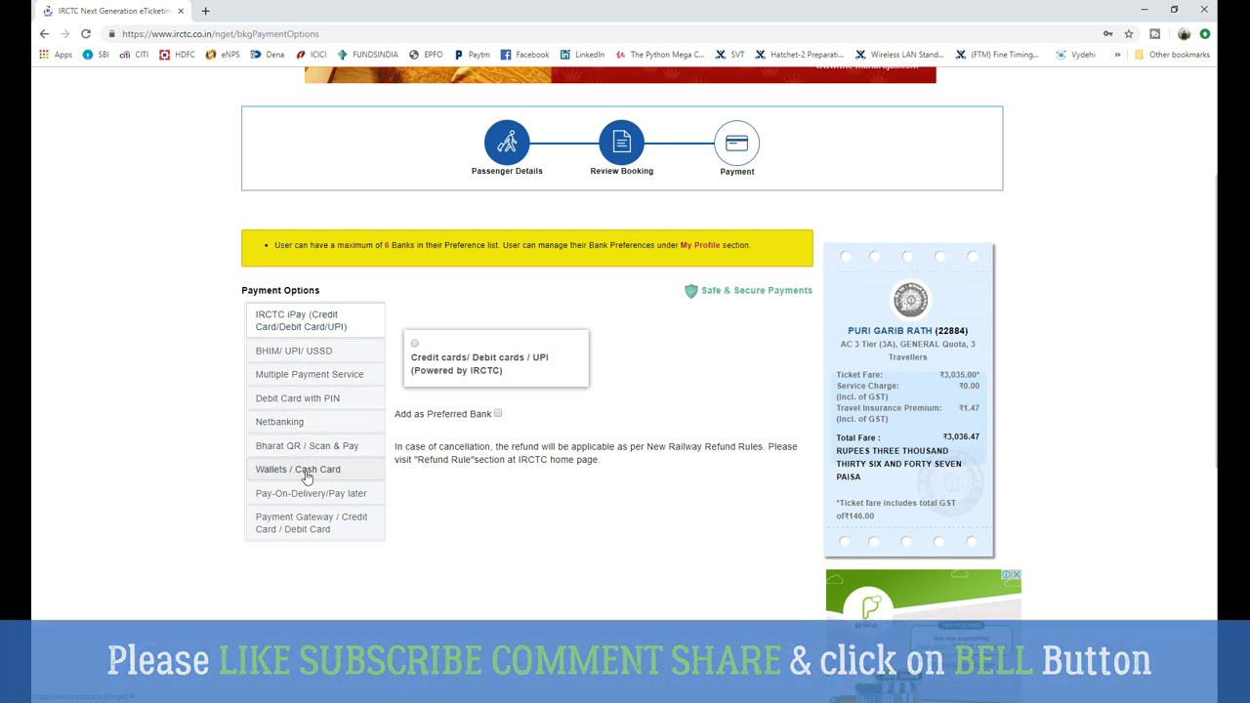
left_click(416, 360)
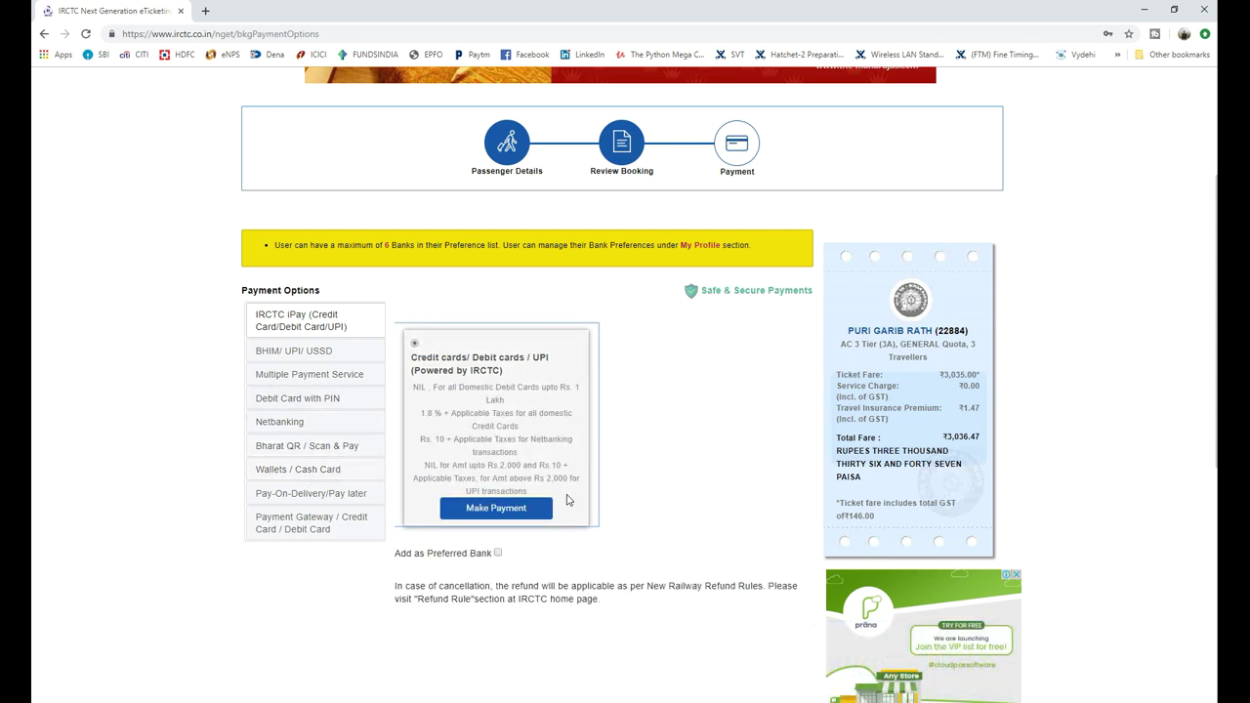
left_click(519, 509)
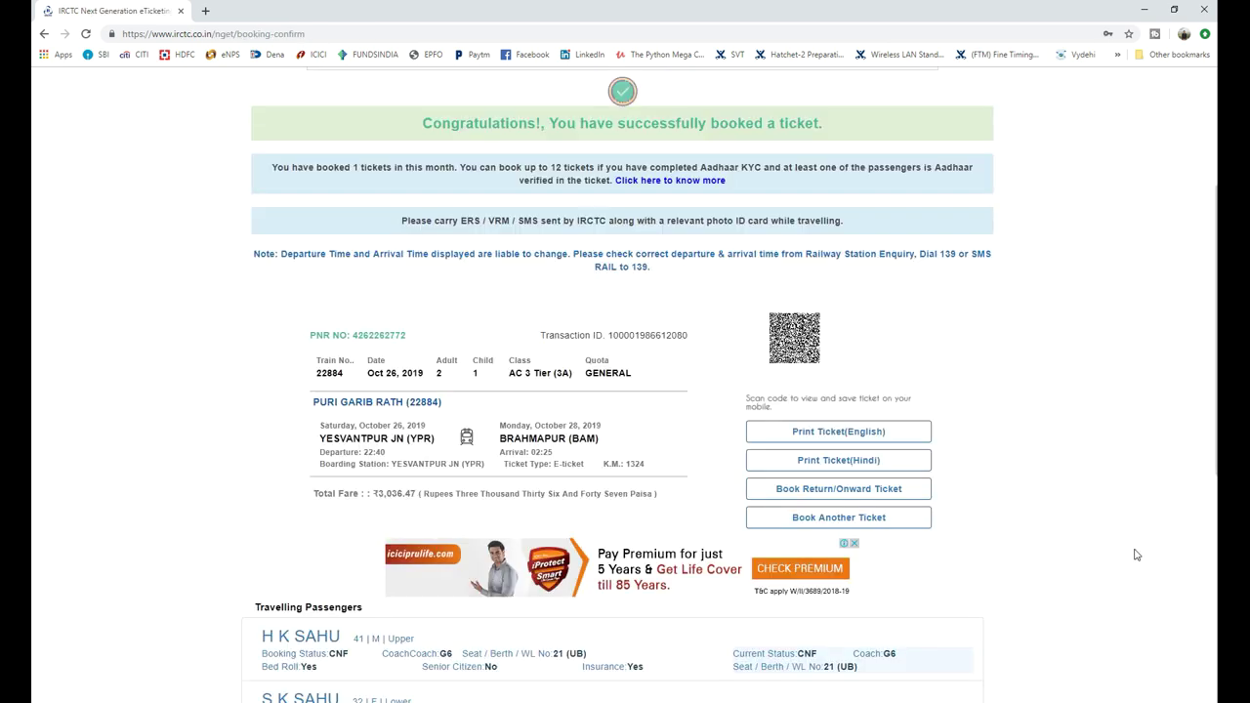
Step: Examine the booked ticket's journey details, fare, and each passenger's booking status, coach and berth
scroll(1136, 554, "down", 1)
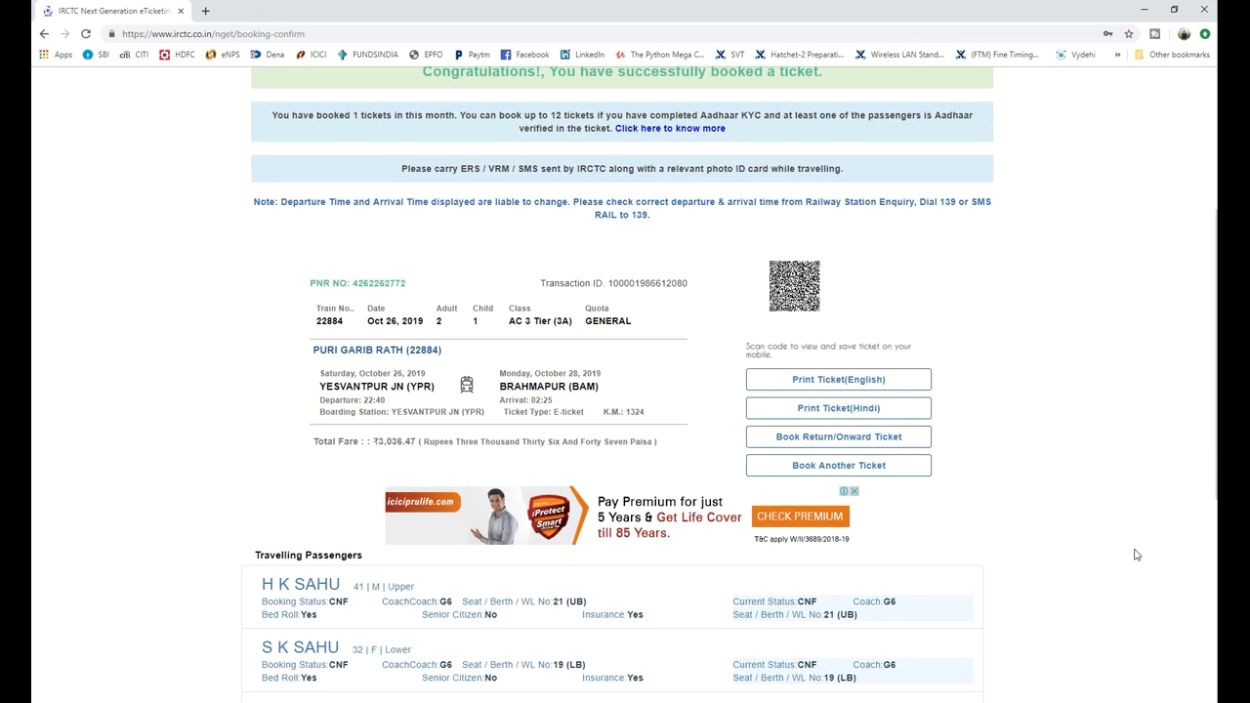
scroll(1135, 555, "up", 1)
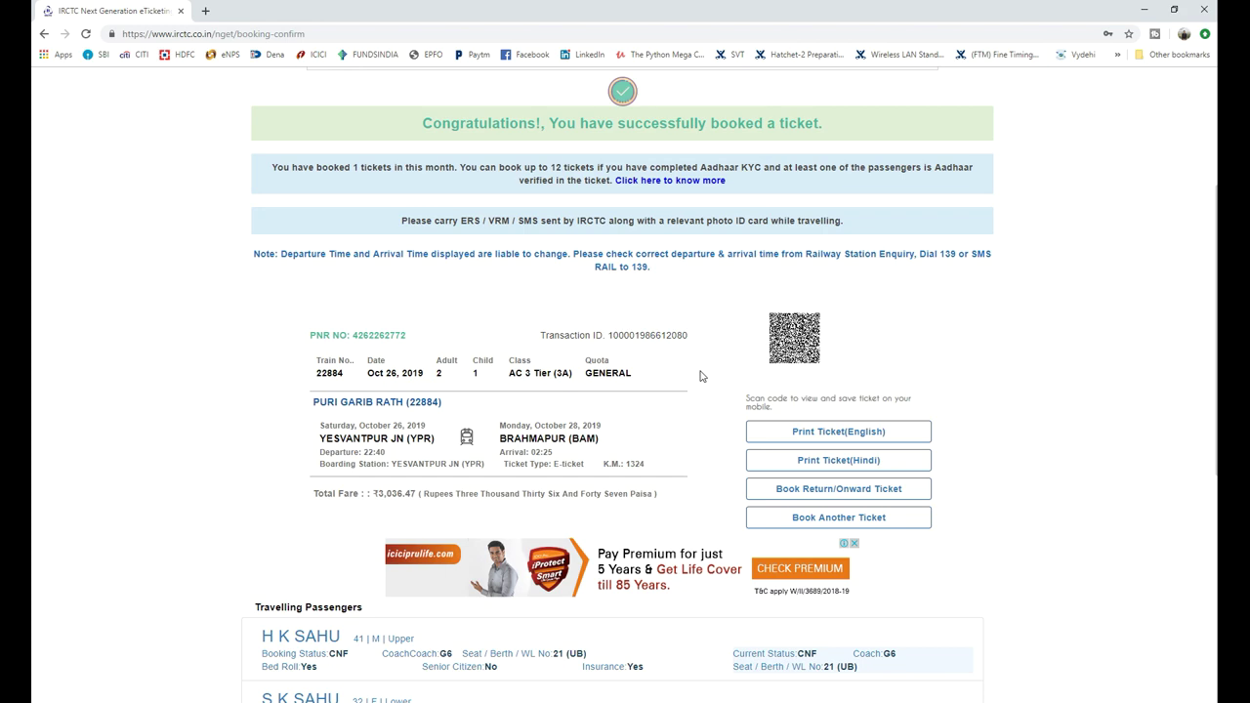
scroll(699, 376, "down", 1)
scroll(699, 376, "down", 3)
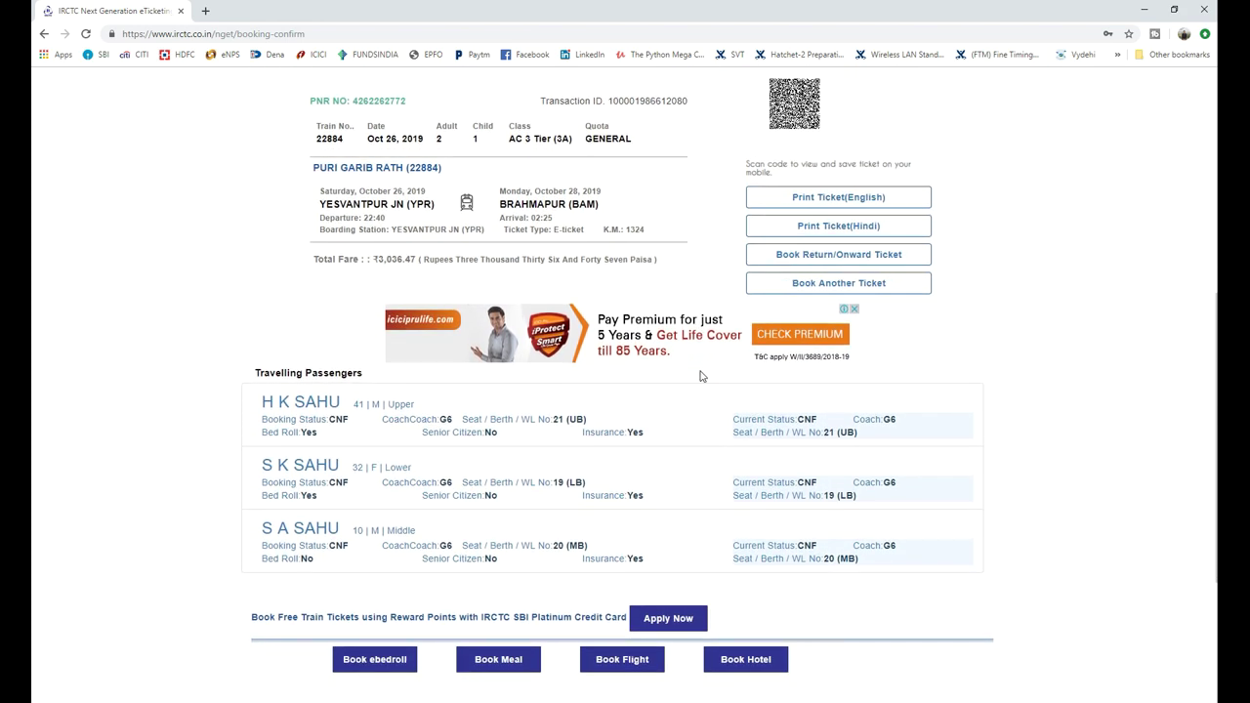
scroll(1128, 529, "up", 1)
scroll(1127, 529, "up", 1)
scroll(1128, 529, "down", 1)
scroll(1129, 529, "down", 1)
scroll(965, 313, "up", 1)
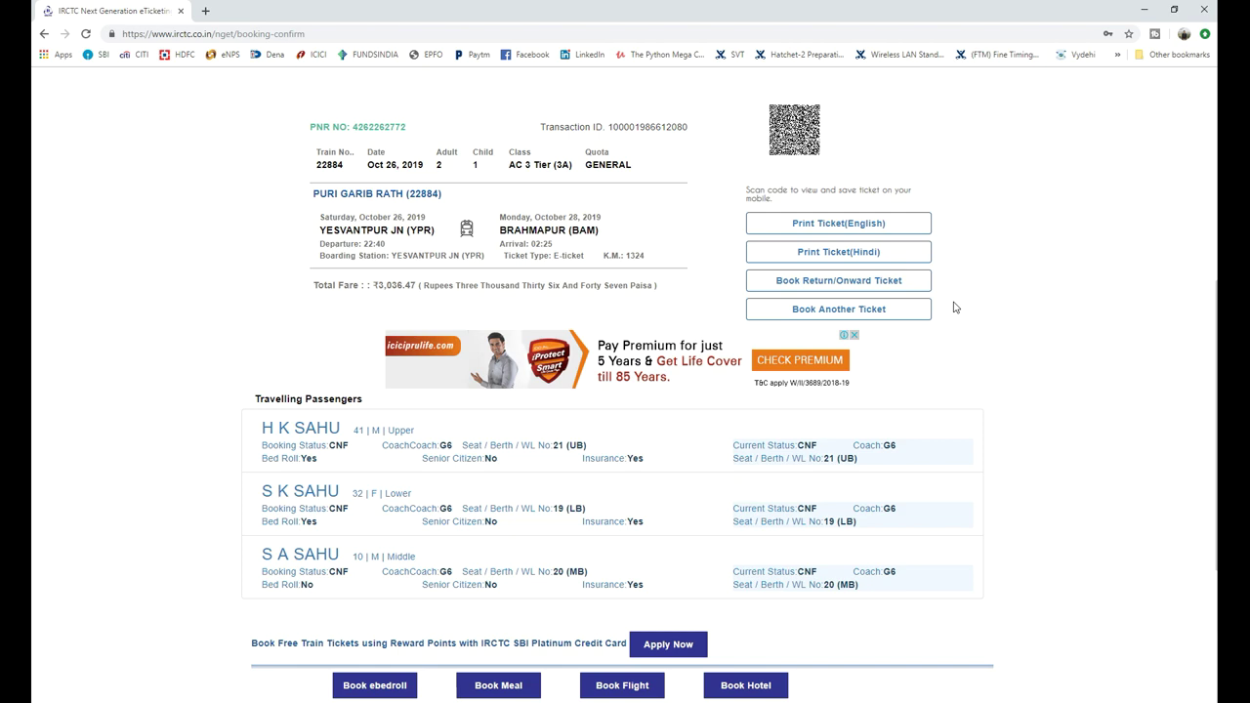
scroll(1009, 446, "up", 1)
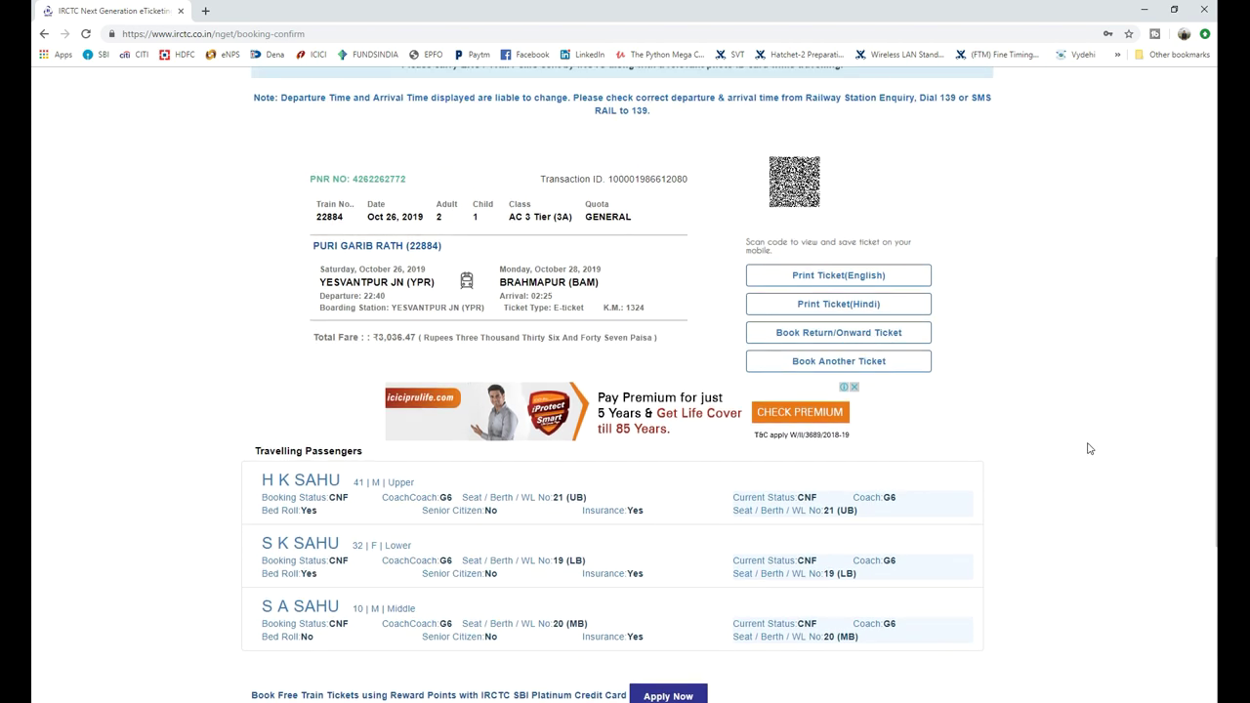
Step: Review the travelling passengers' current status, bed roll and insurance entries, and the extra booking options below them on the confirmation page
scroll(1090, 448, "down", 1)
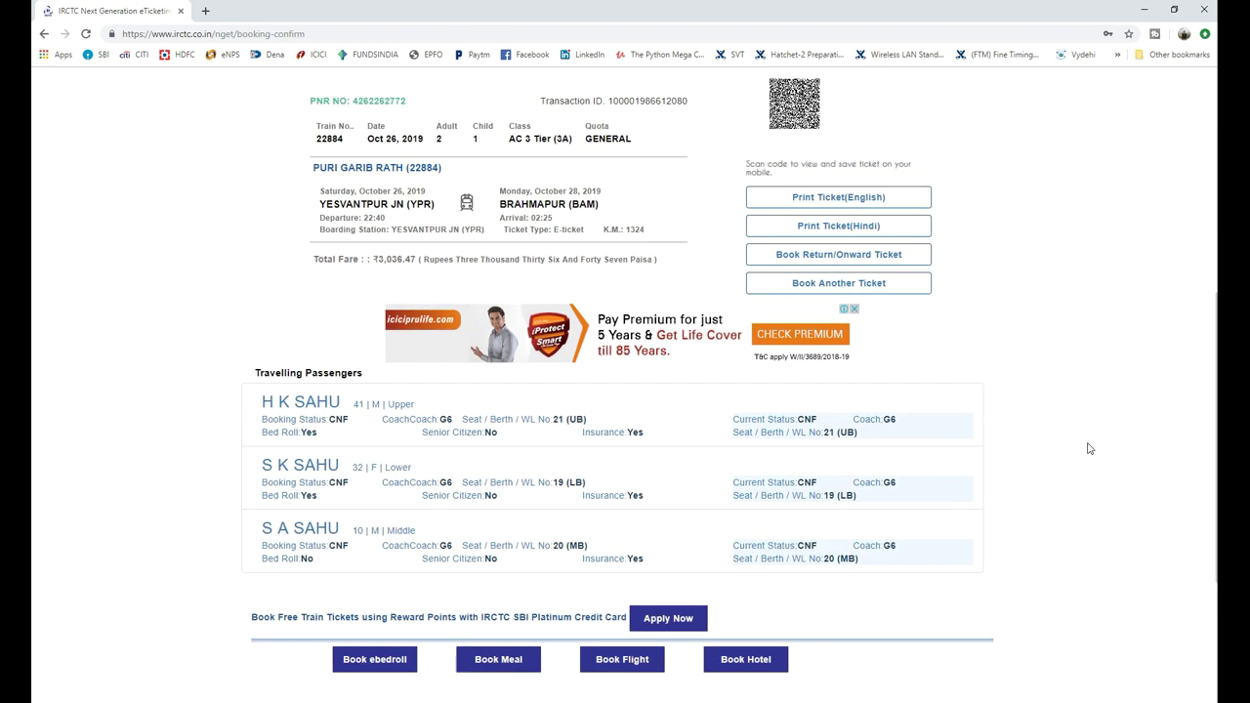
scroll(1090, 448, "down", 1)
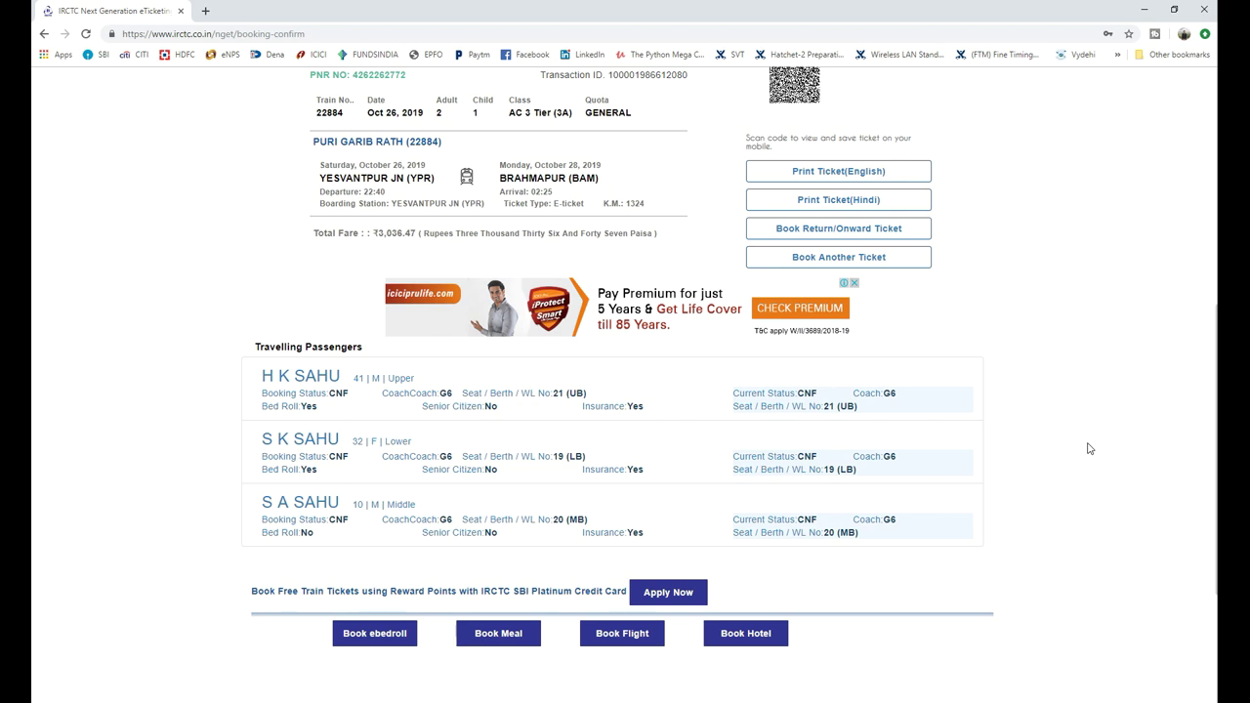
scroll(1089, 448, "up", 1)
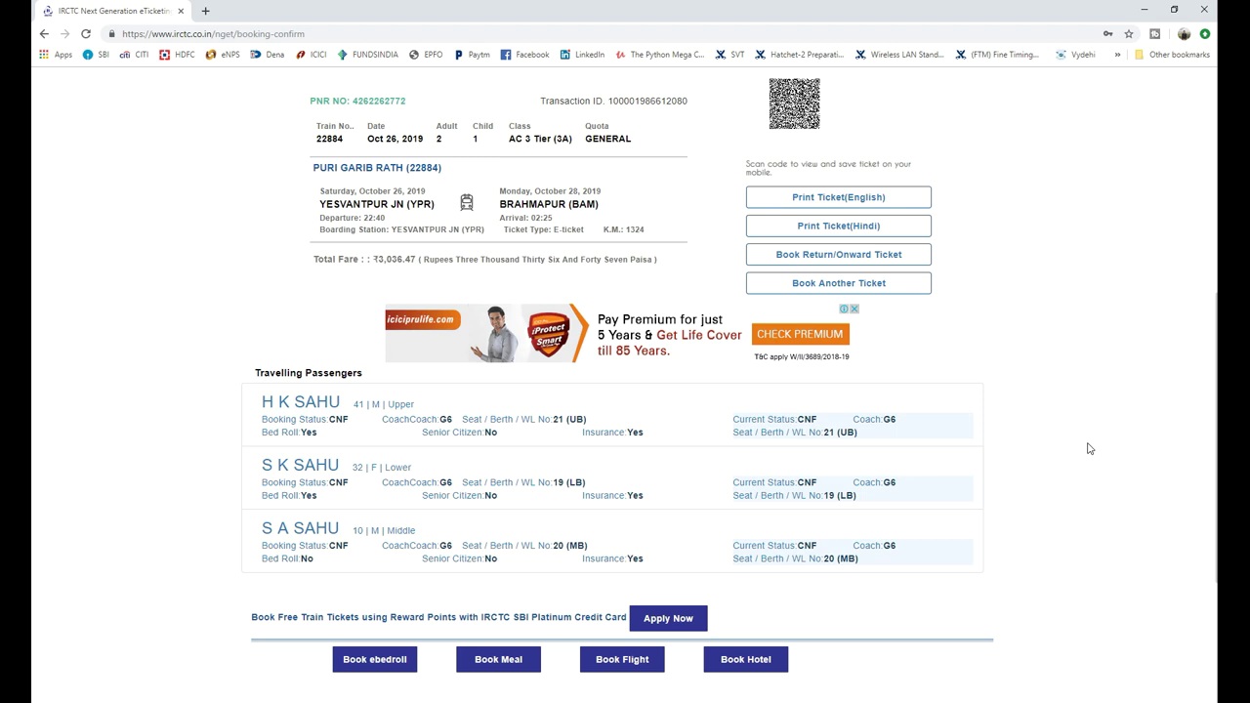
scroll(1140, 505, "down", 3)
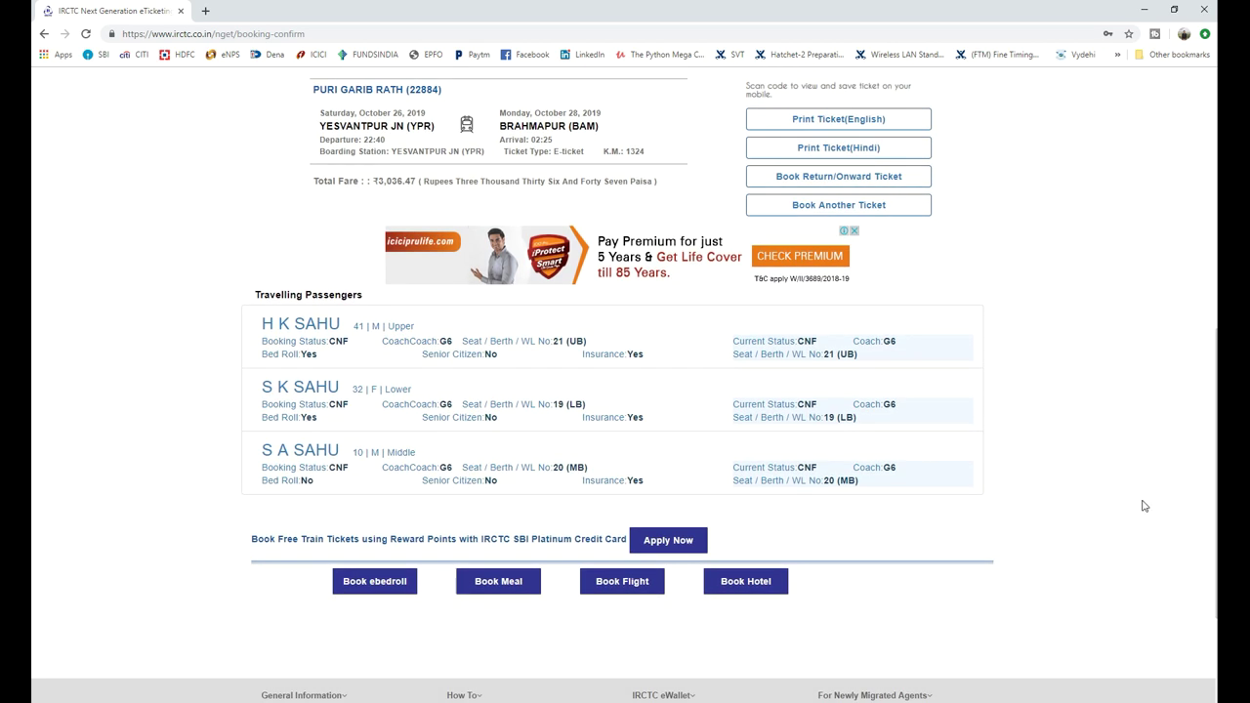
scroll(1144, 506, "up", 2)
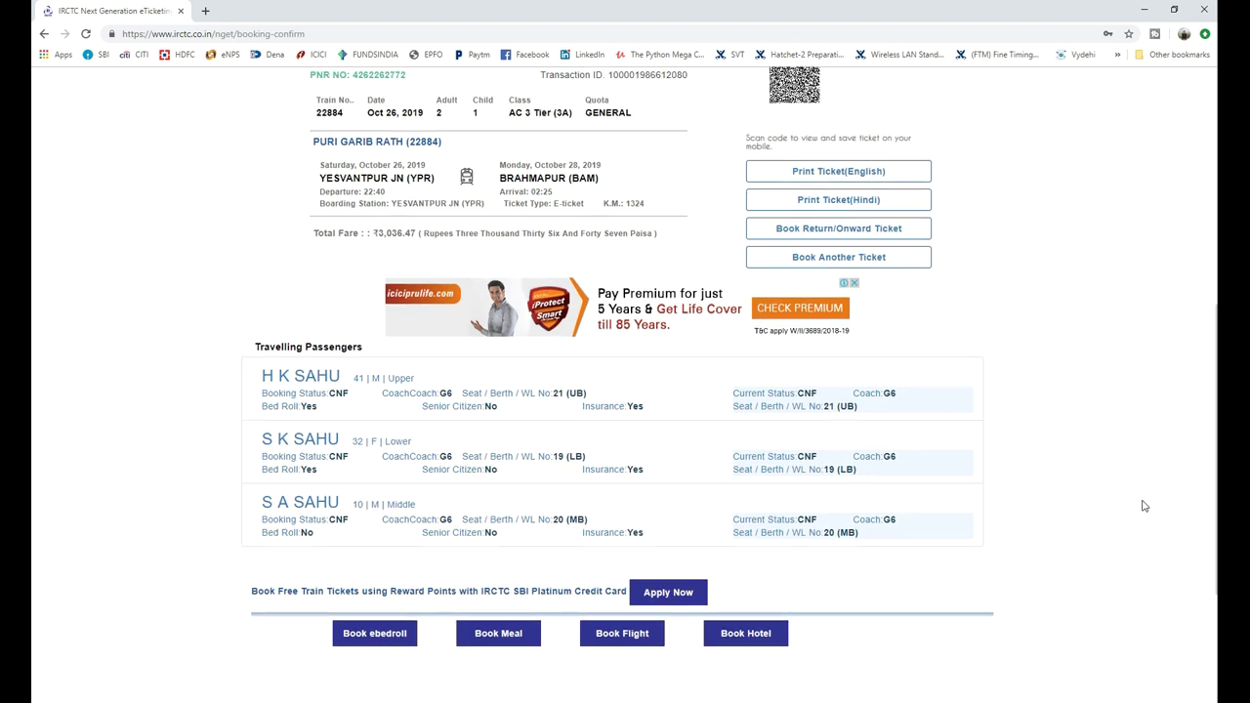
scroll(1144, 506, "down", 1)
scroll(1144, 506, "down", 3)
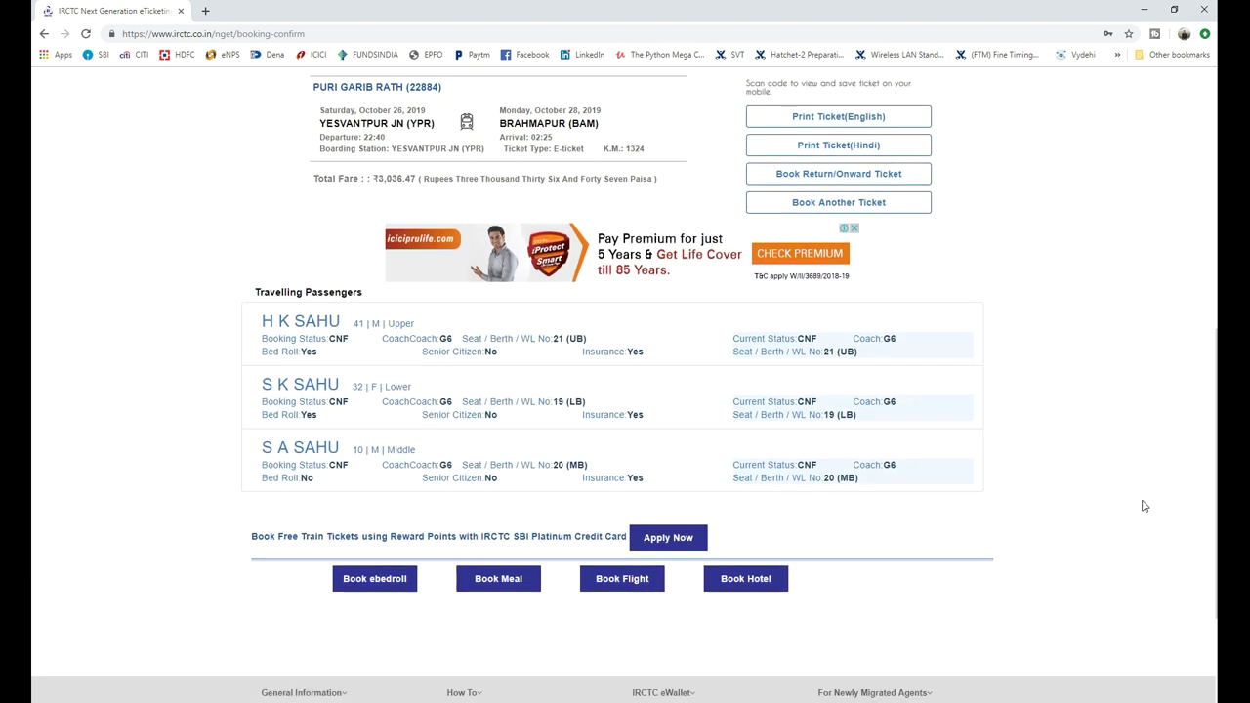
scroll(1144, 506, "down", 1)
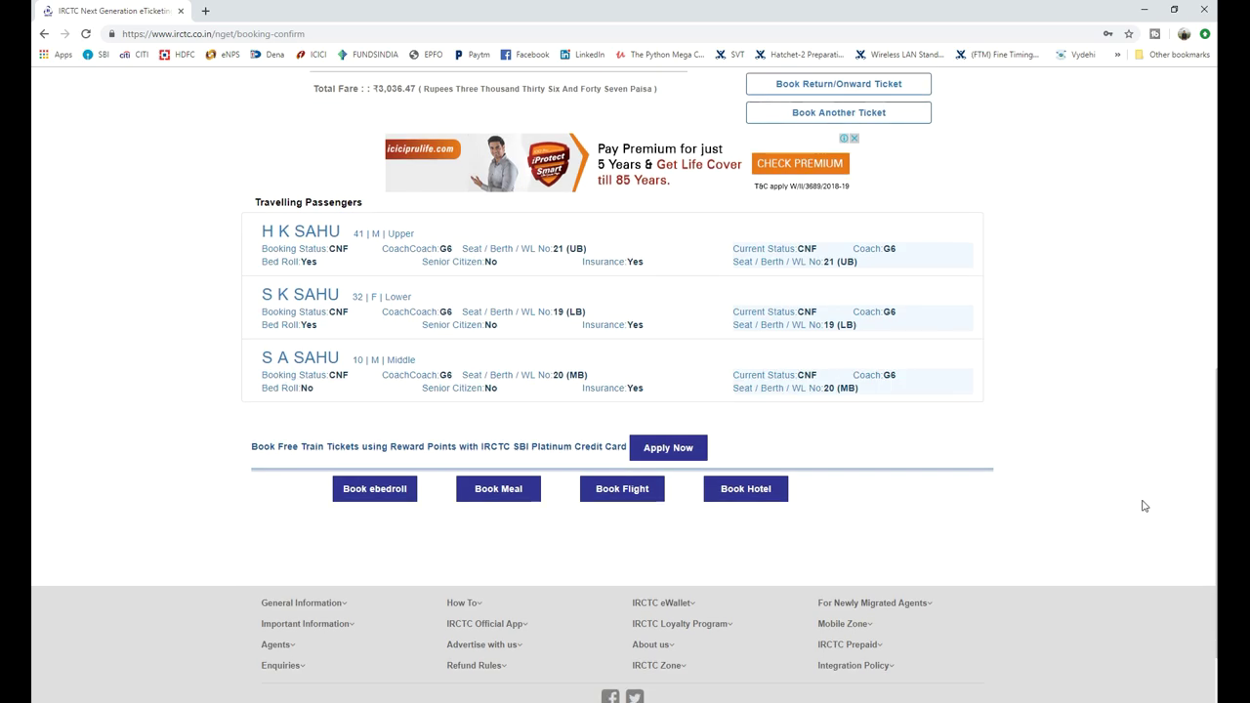